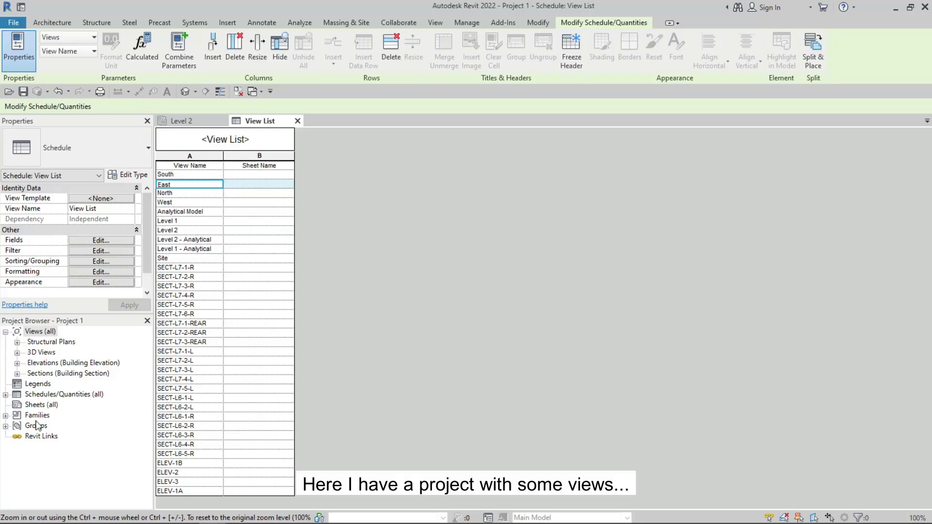
- Expand Sections (Building Section) in the Project Browser to list the ELEV and SECT section views
click(17, 373)
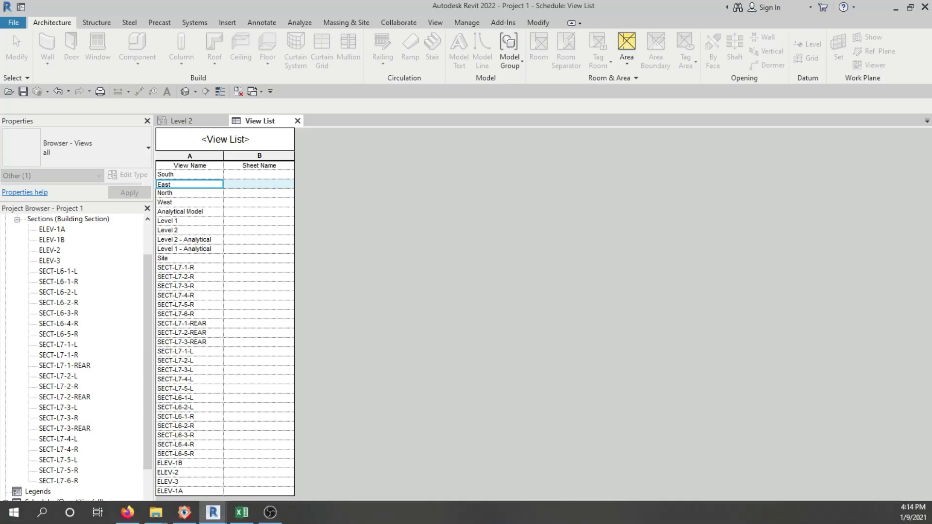
- Bring the rename_views Dynamo graph in front of Revit and frame the Select view type group
click(213, 512)
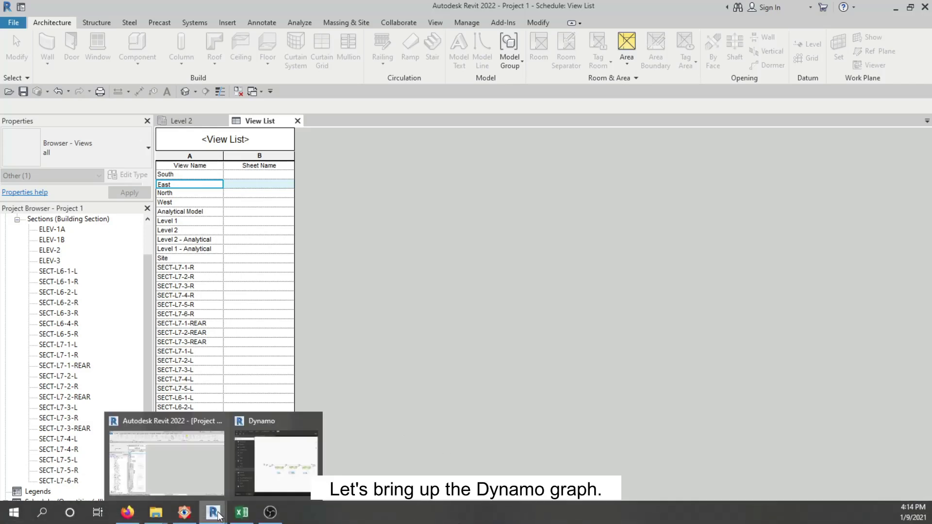
click(272, 479)
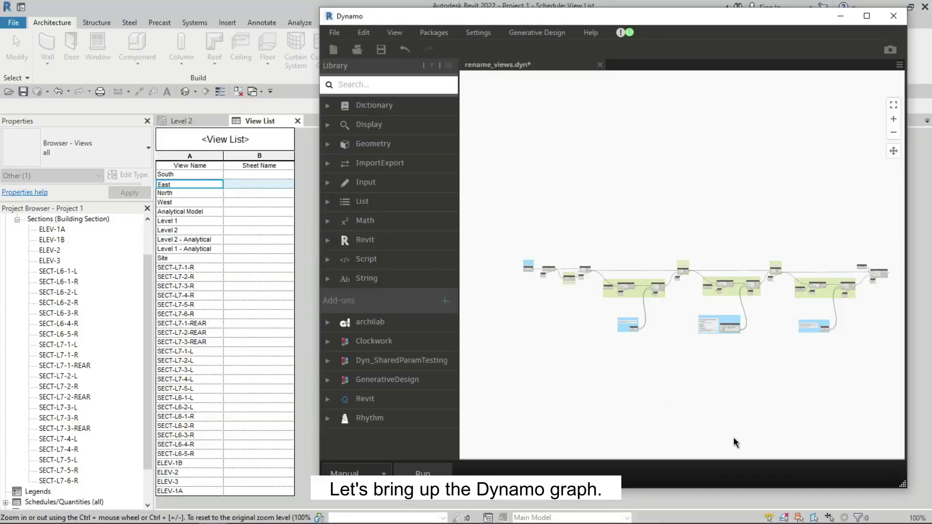
middle_drag(723, 407, 710, 367)
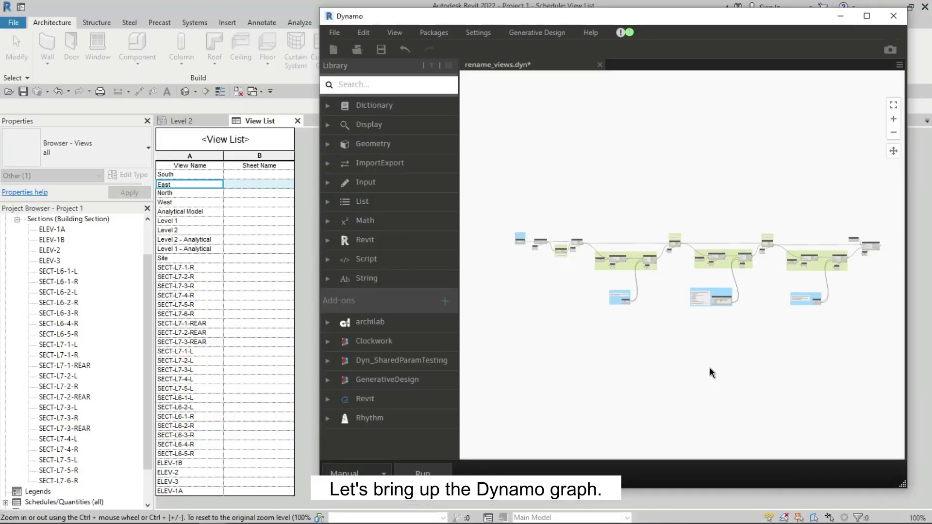
scroll(505, 257, up, 2)
scroll(516, 262, up, 3)
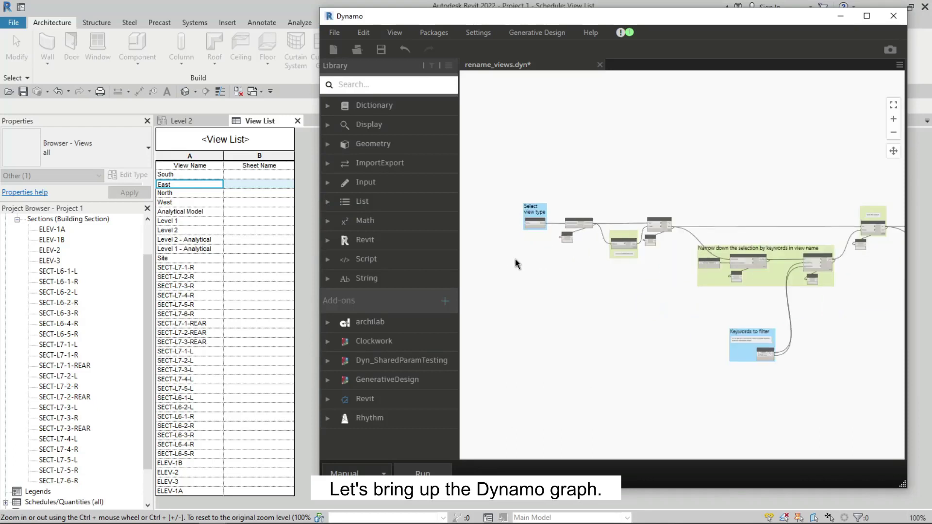
scroll(517, 262, up, 3)
scroll(516, 262, up, 3)
middle_drag(562, 250, 558, 354)
scroll(558, 353, up, 1)
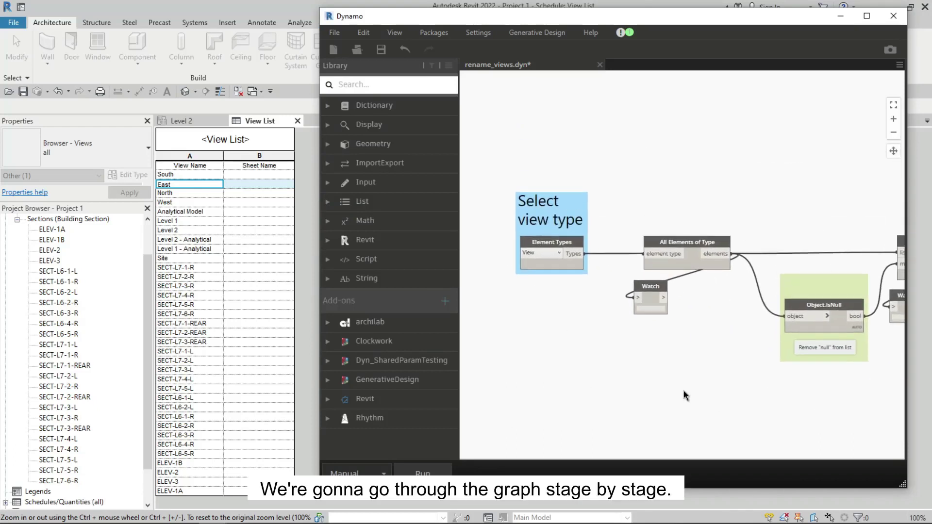
- Freeze Object.IsNull and its downstream nodes, leaving the first graph stage centred
middle_drag(683, 391, 617, 389)
right_click(736, 315)
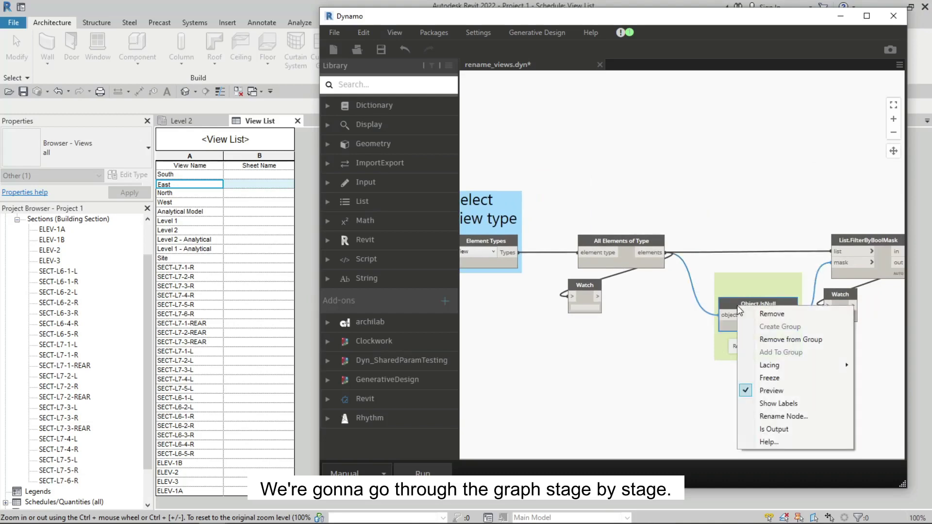
click(769, 378)
scroll(665, 388, down, 2)
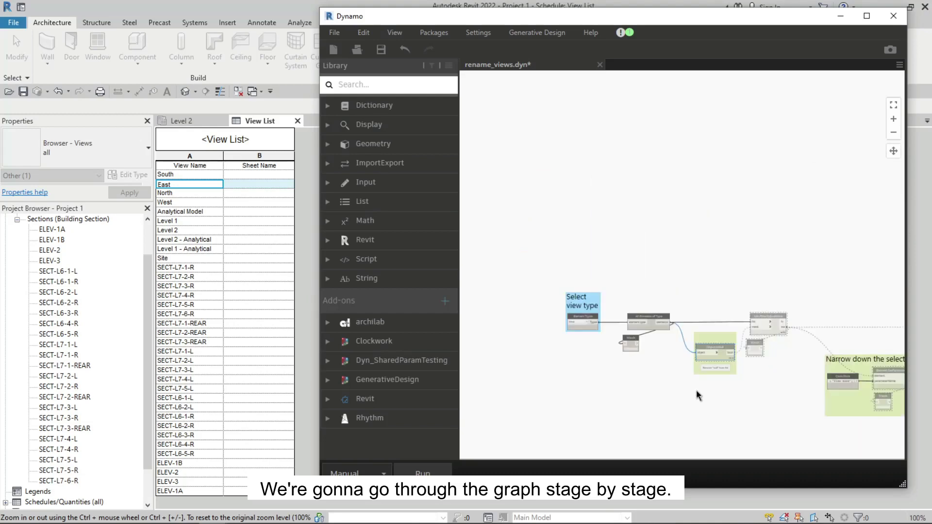
scroll(637, 353, down, 2)
middle_drag(637, 353, 720, 369)
scroll(578, 351, up, 3)
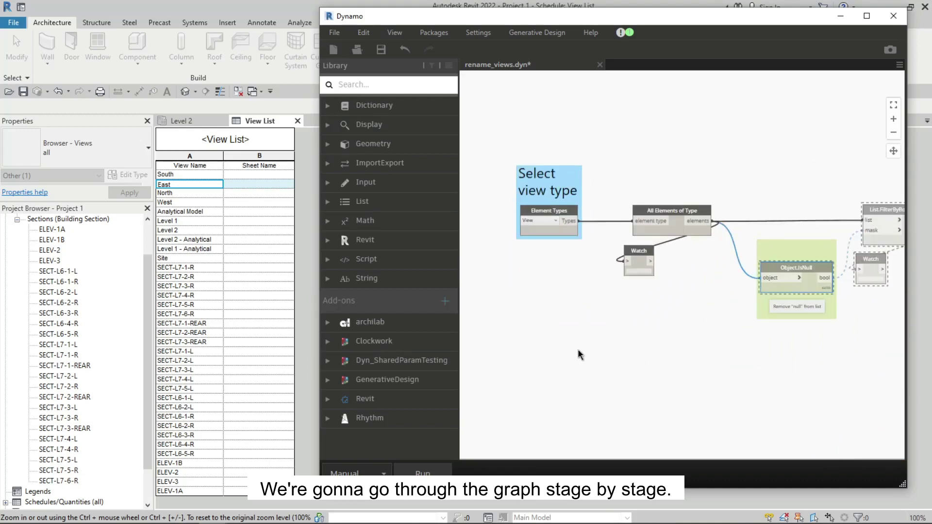
scroll(576, 342, up, 1)
middle_drag(575, 336, 585, 356)
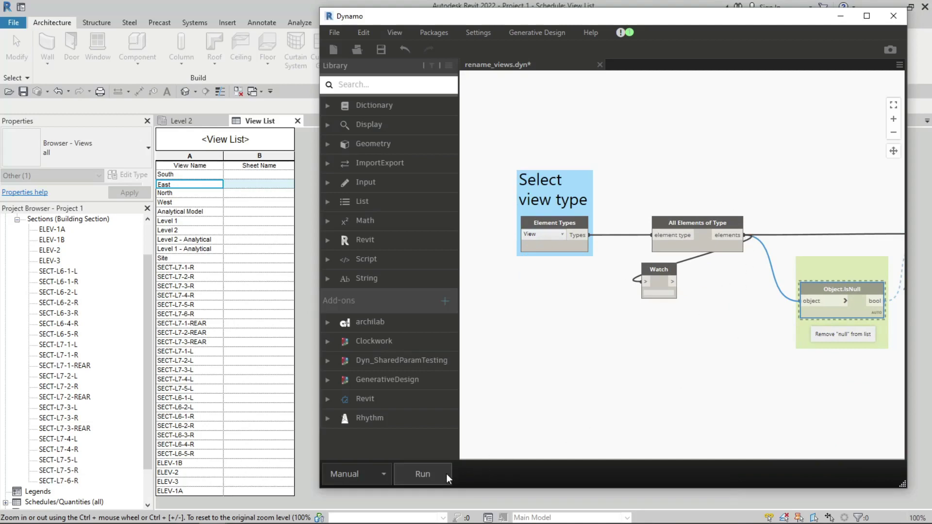
- Run the graph and scroll the Watch node's list of 56 views, noting the null entries
click(426, 474)
scroll(764, 391, up, 3)
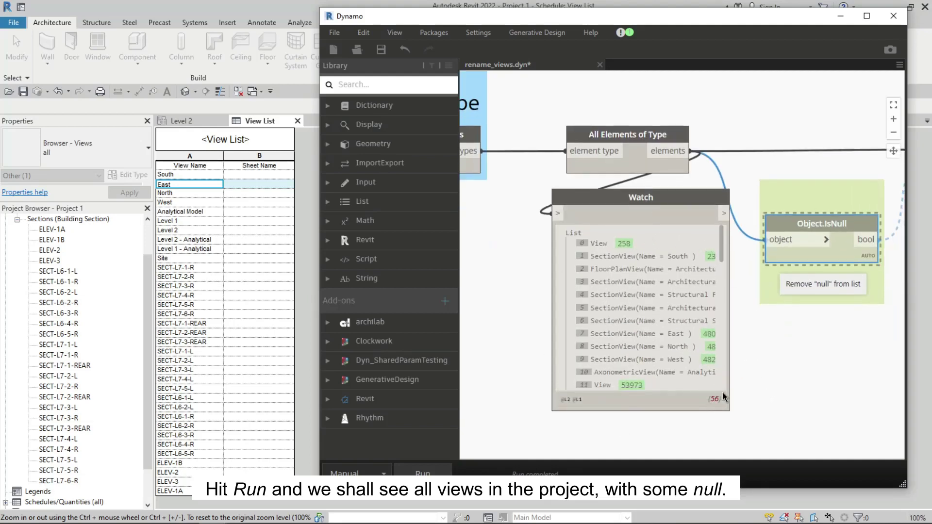
drag(721, 244, 723, 283)
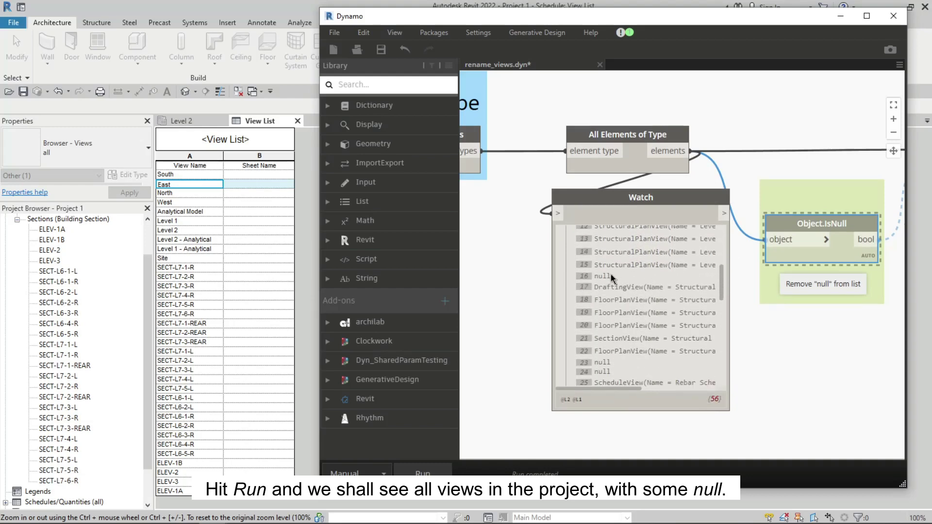
mouse_move(723, 288)
mouse_down()
mouse_move(723, 383)
mouse_move(724, 241)
mouse_up()
scroll(797, 371, down, 1)
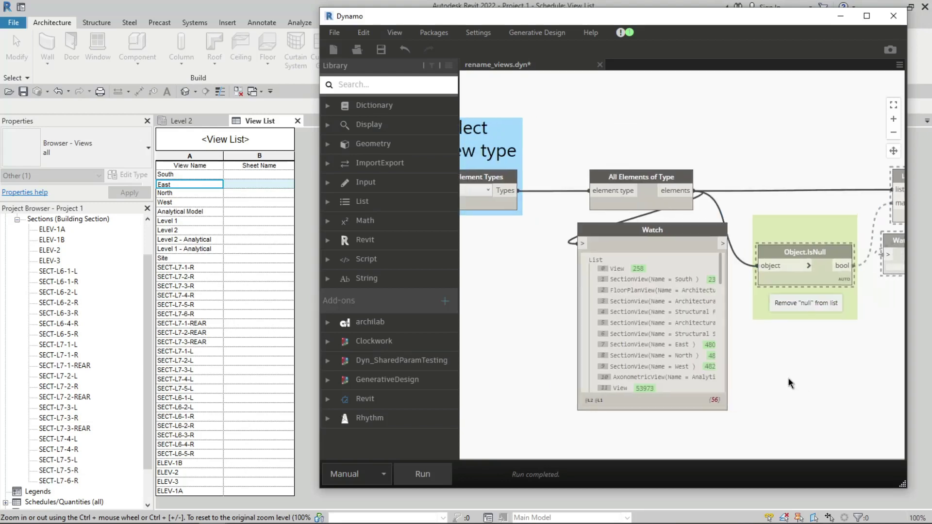
middle_drag(797, 371, 690, 357)
- Unfreeze Object.IsNull and freeze the Element.GetParameterValueByName view-name lookup nodes
right_click(722, 235)
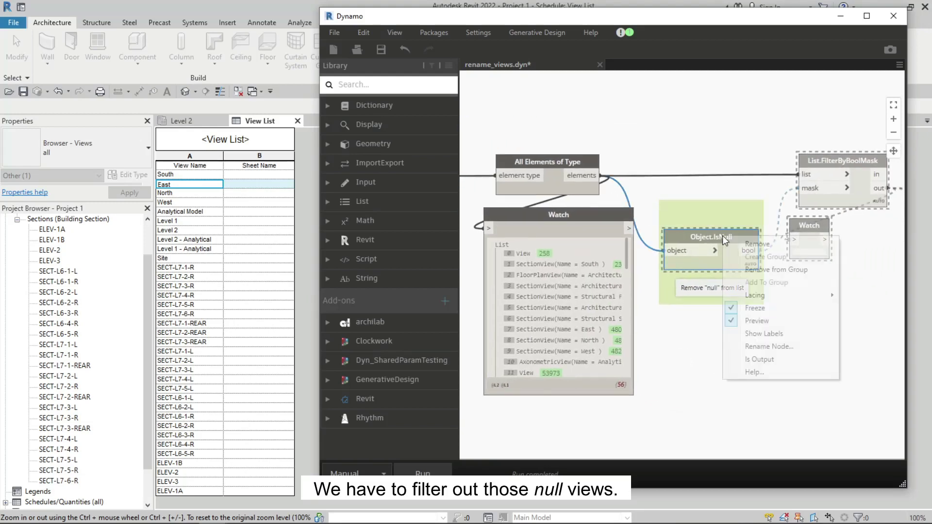
click(742, 311)
middle_drag(806, 363, 676, 302)
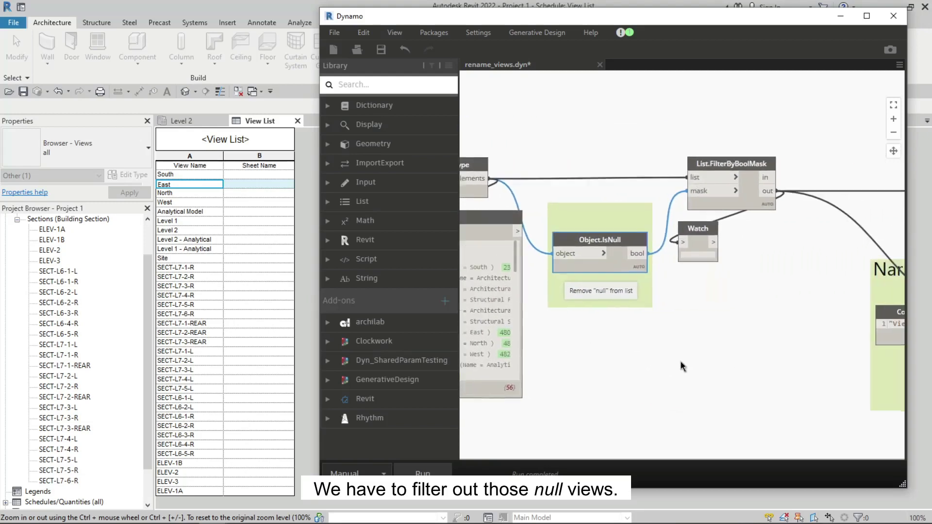
right_click(794, 301)
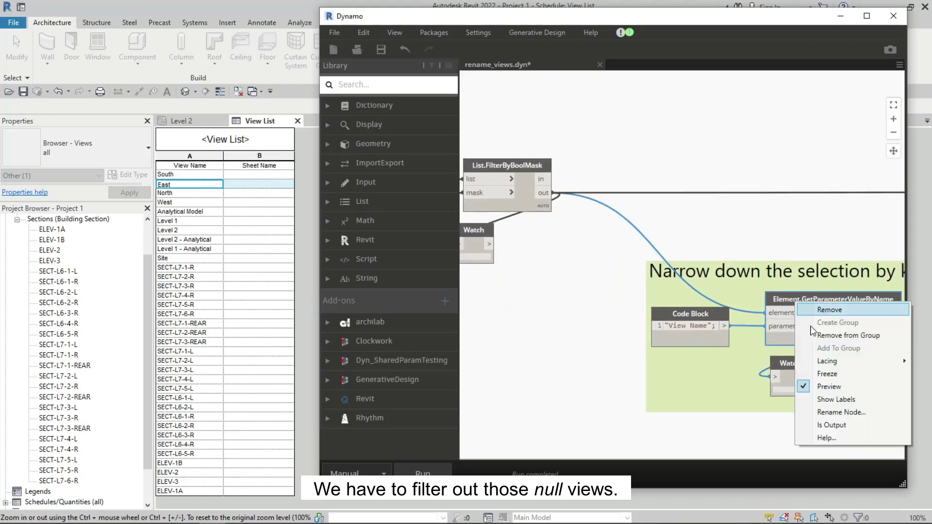
click(827, 371)
- Rerun the graph and check the filtered Watch list now holds 51 non-null views
mouse_move(610, 366)
middle_down()
mouse_move(800, 359)
mouse_move(831, 316)
middle_up()
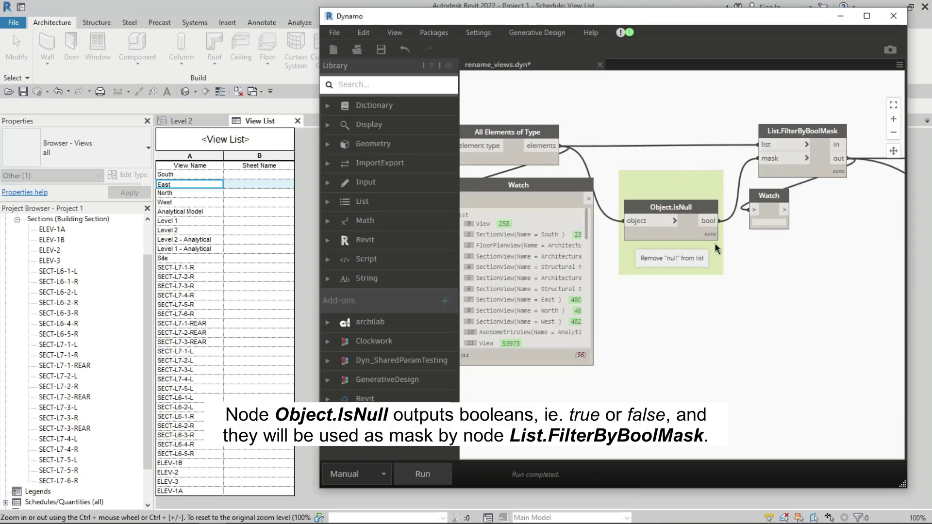
mouse_move(806, 145)
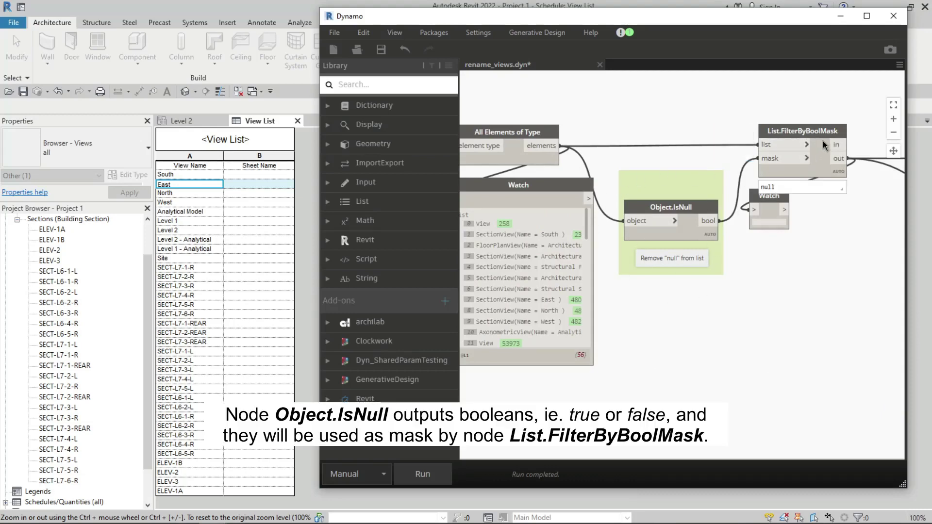
scroll(830, 277, down, 2)
middle_drag(826, 286, 810, 226)
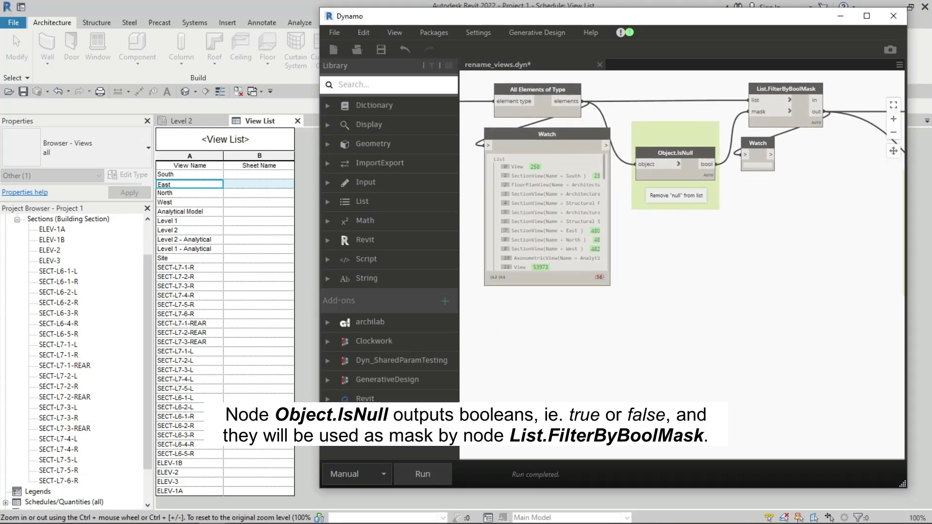
click(443, 469)
middle_drag(715, 336, 710, 356)
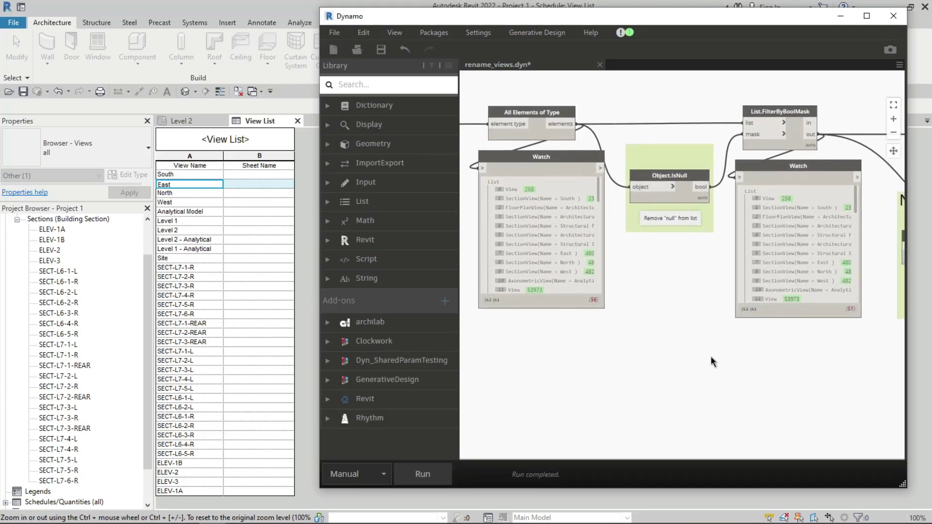
scroll(649, 310, up, 2)
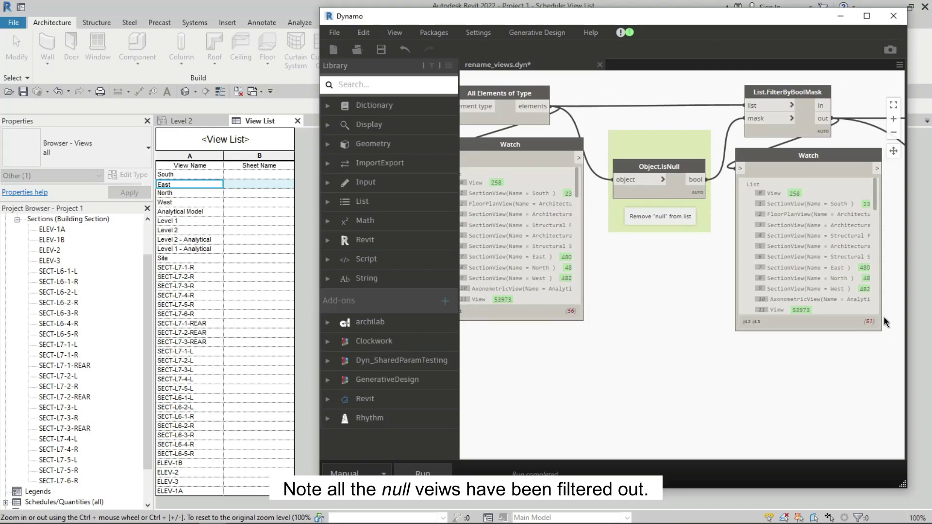
scroll(897, 224, up, 1)
scroll(896, 223, up, 1)
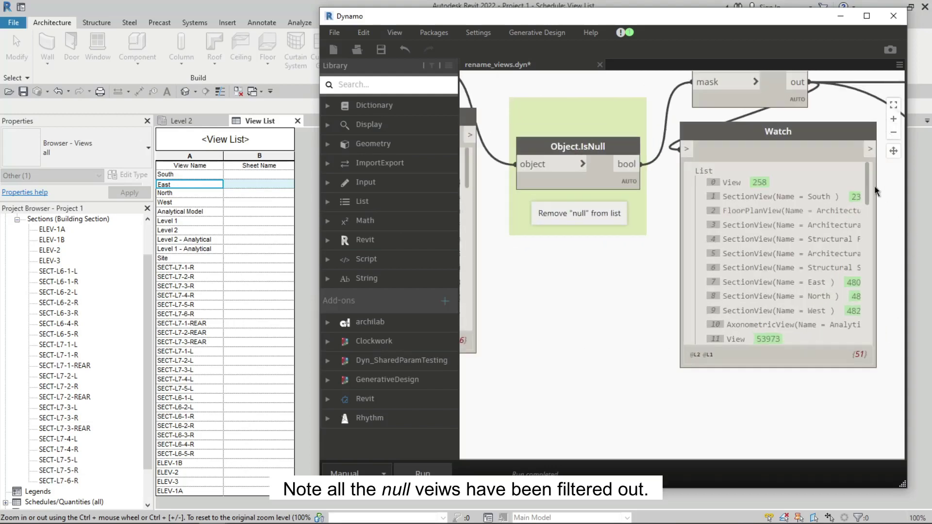
mouse_move(875, 189)
mouse_down()
mouse_move(884, 337)
mouse_move(874, 191)
mouse_up()
- Unfreeze the Element.GetParameterValueByName lookup and the keyword List.FilterByBoolMask node
scroll(616, 312, down, 5)
scroll(534, 381, up, 2)
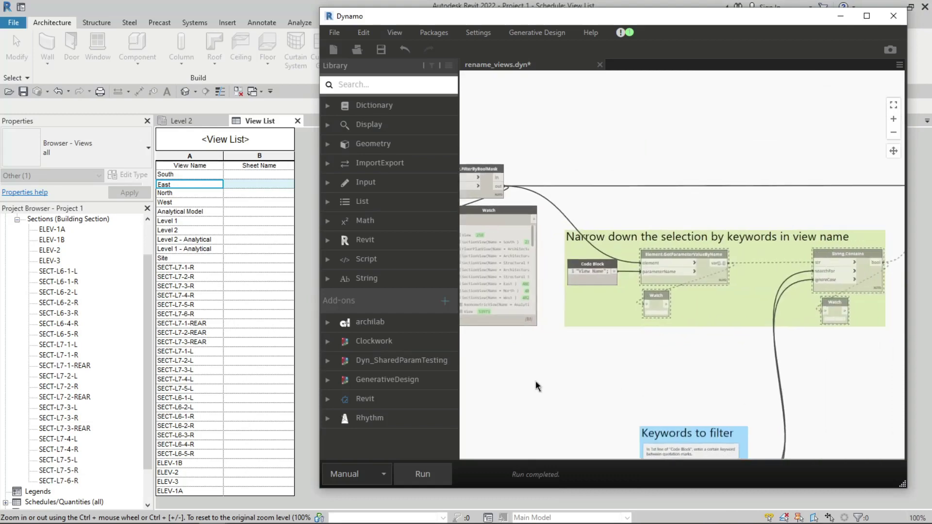
right_click(659, 254)
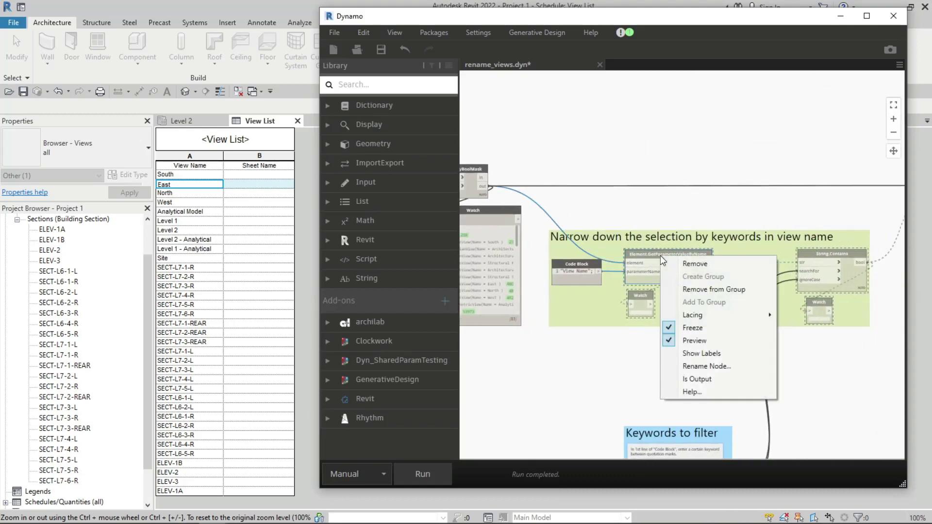
click(678, 328)
middle_drag(733, 360, 578, 371)
middle_drag(823, 325, 791, 327)
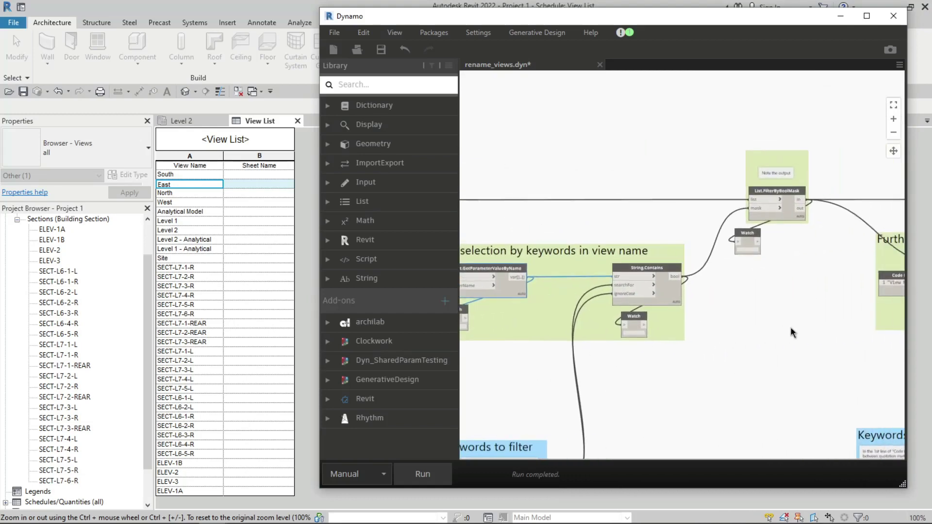
right_click(775, 191)
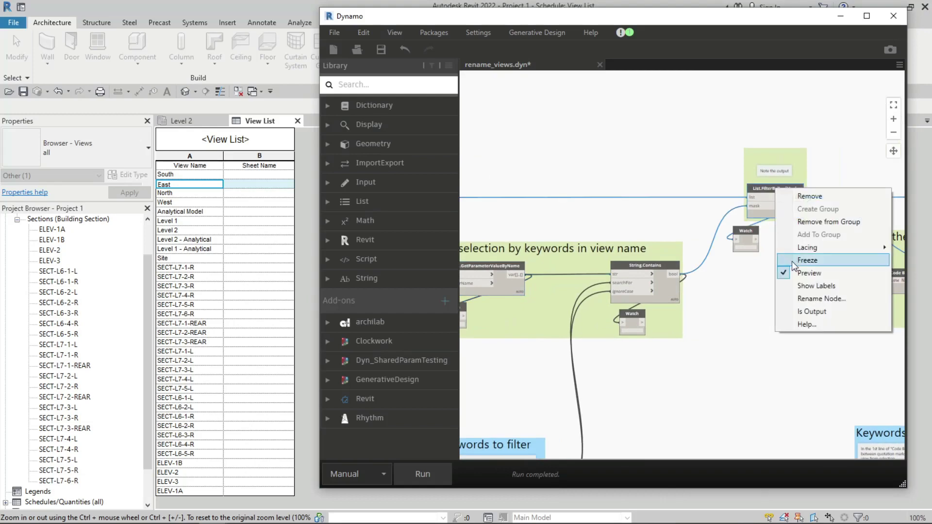
click(791, 260)
- Move the Keywords to filter group beside String.Contains to show its "SECT-L" keyword, then move it back
scroll(674, 313, up, 1)
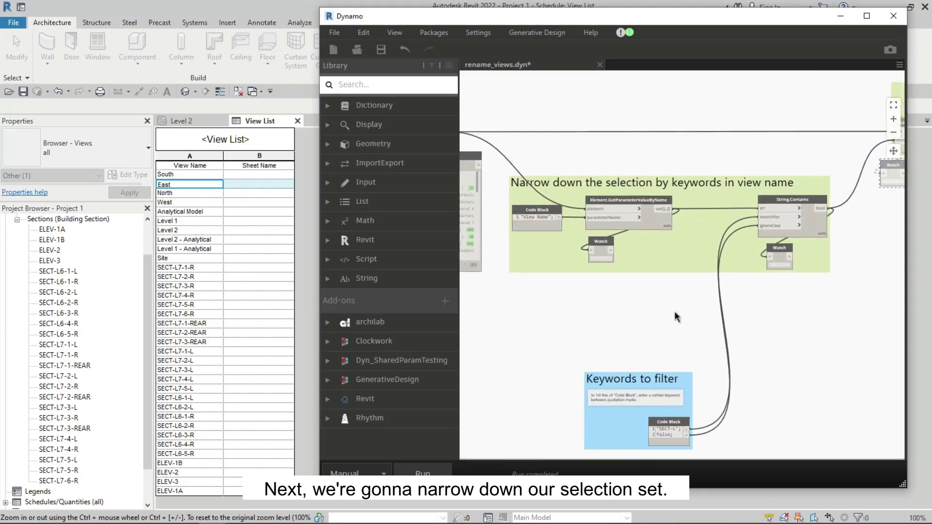
scroll(596, 312, down, 1)
middle_drag(596, 313, 645, 305)
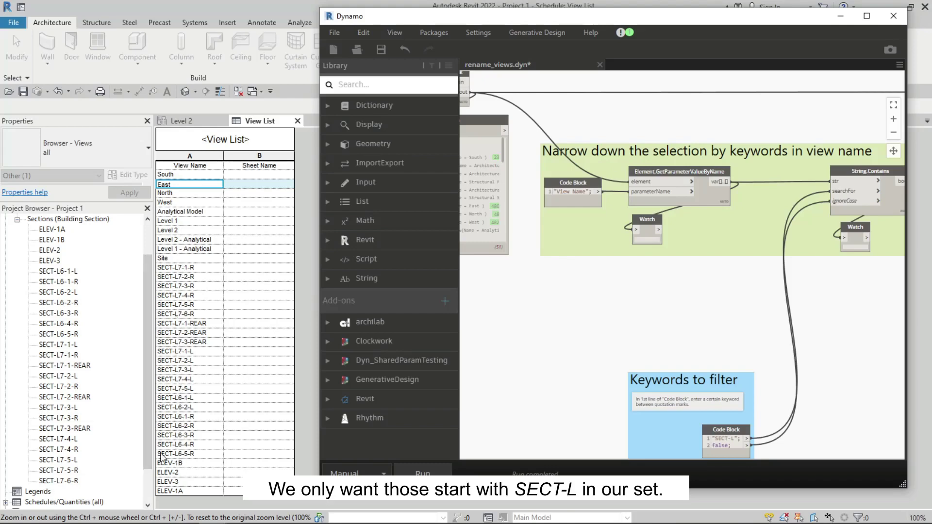
middle_drag(652, 337, 649, 344)
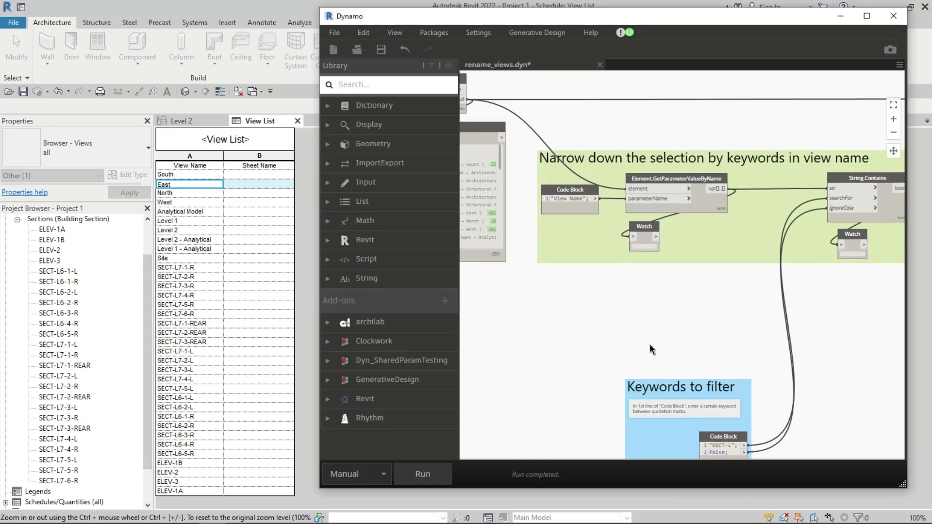
scroll(699, 167, up, 2)
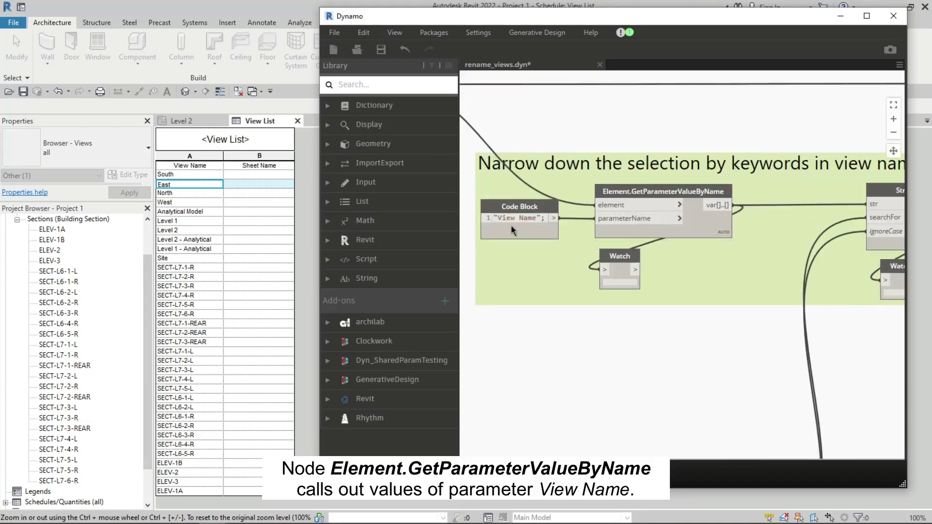
mouse_move(569, 198)
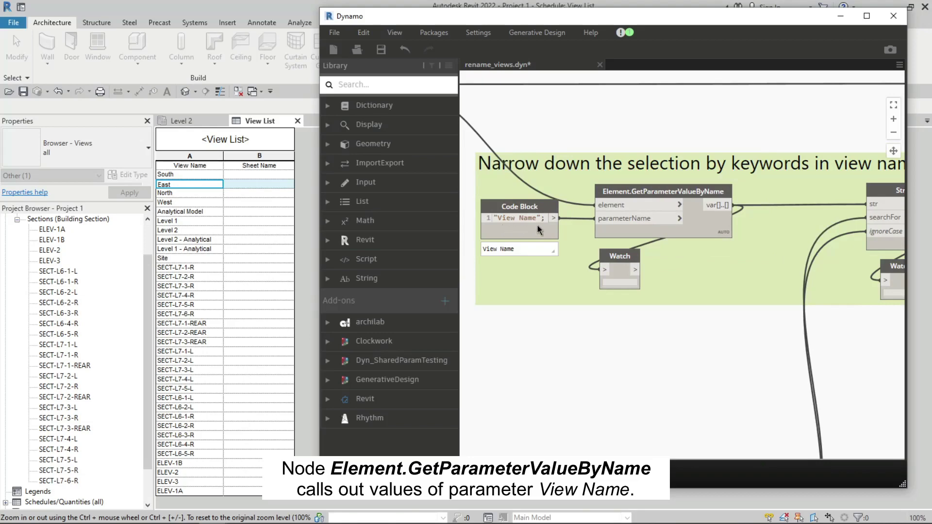
mouse_move(733, 366)
middle_down()
mouse_move(671, 301)
mouse_move(626, 301)
middle_up()
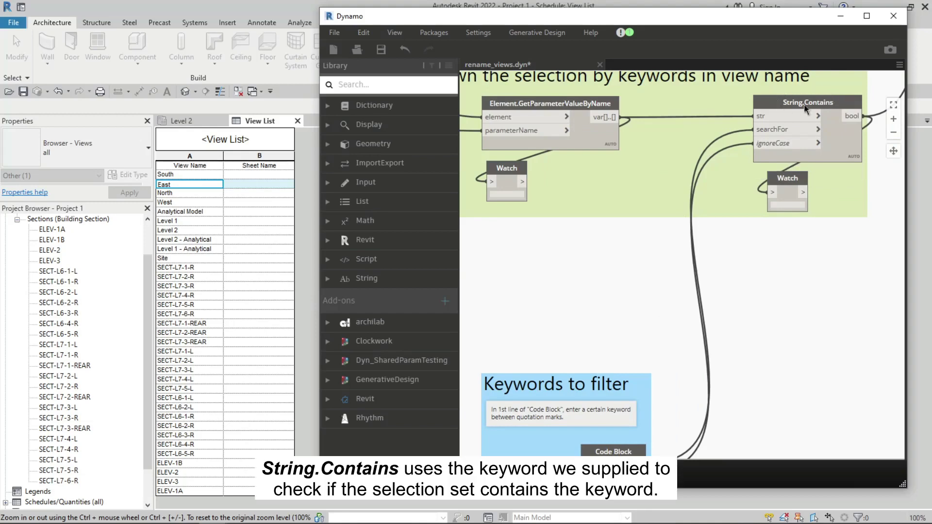
drag(621, 374, 560, 165)
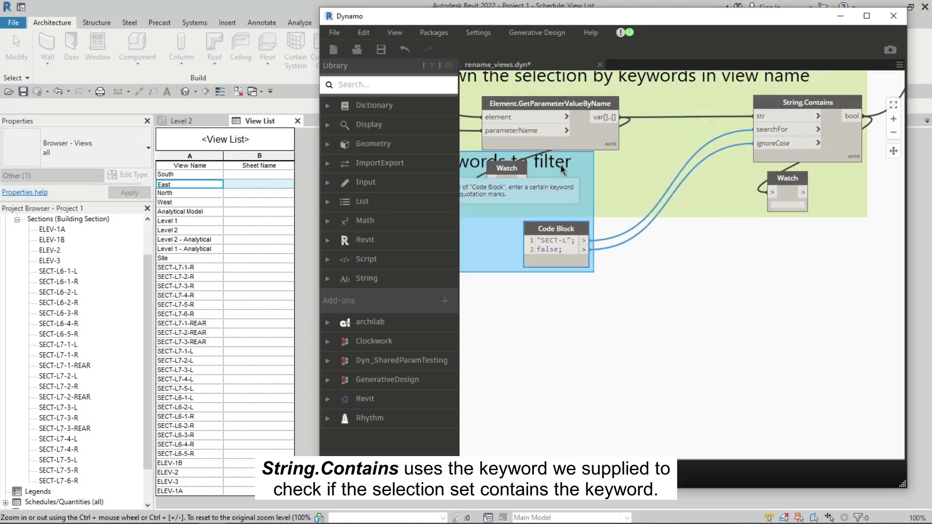
scroll(504, 190, up, 2)
scroll(504, 191, up, 1)
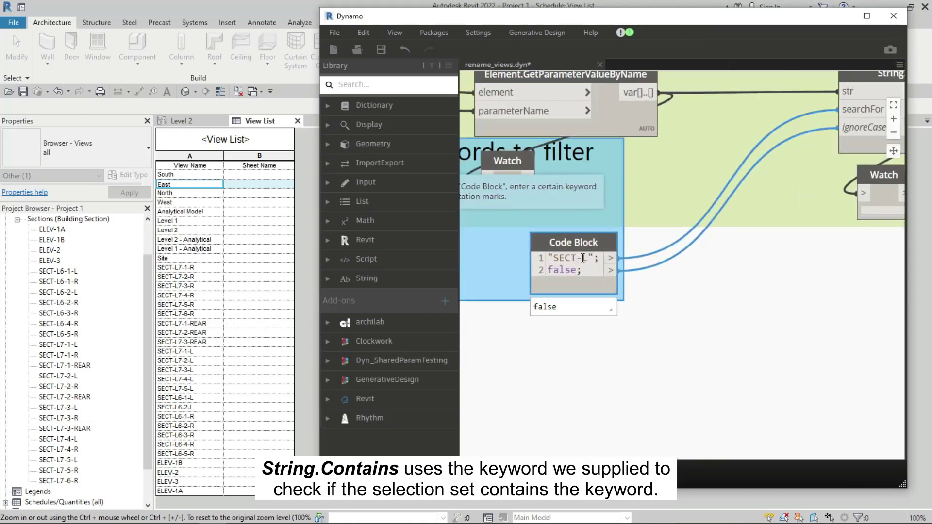
click(580, 257)
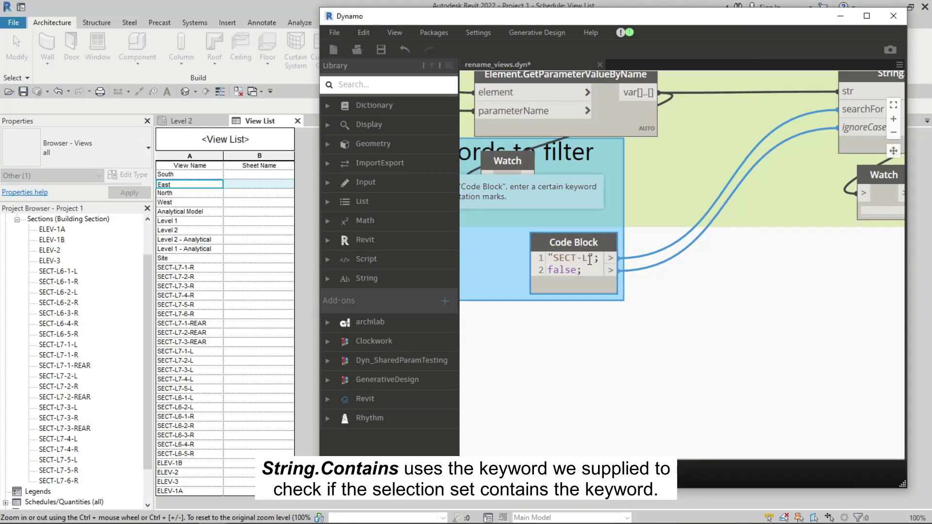
middle_drag(793, 313, 762, 322)
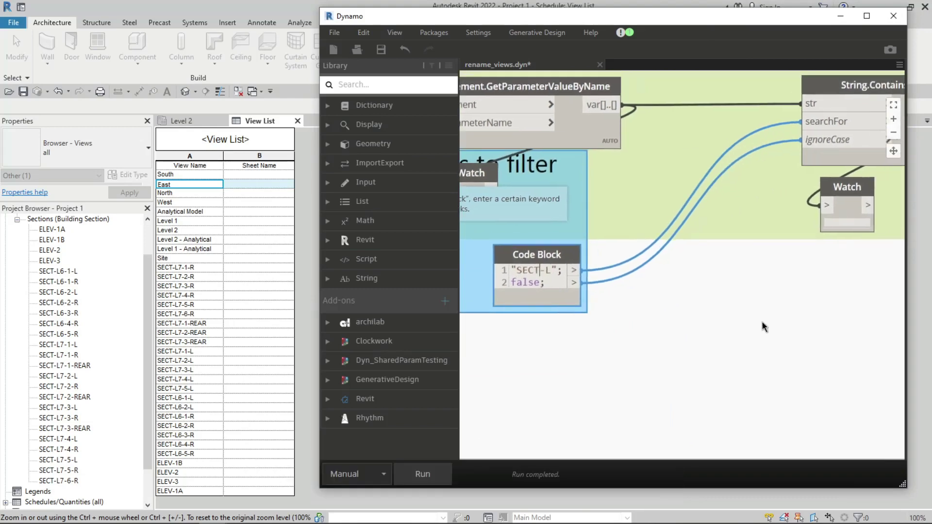
scroll(694, 284, down, 3)
scroll(694, 284, down, 2)
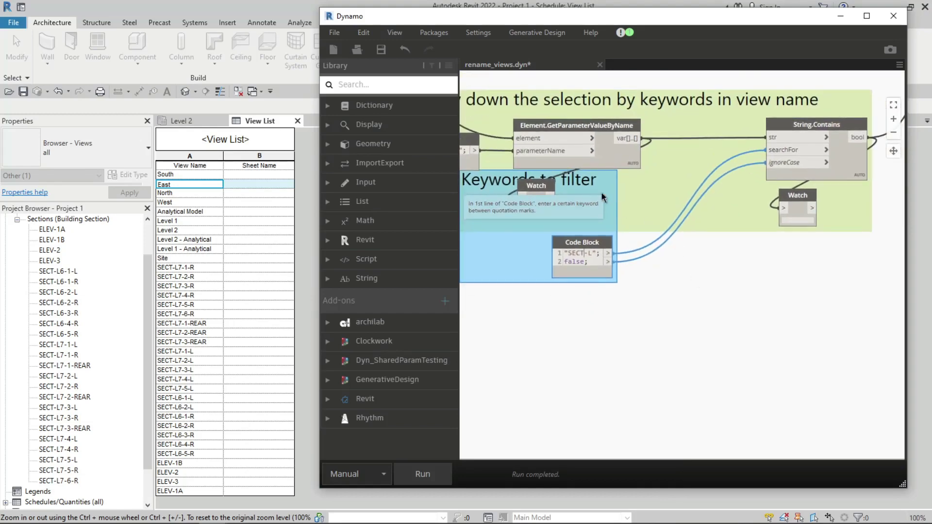
drag(616, 291, 636, 373)
scroll(760, 324, down, 2)
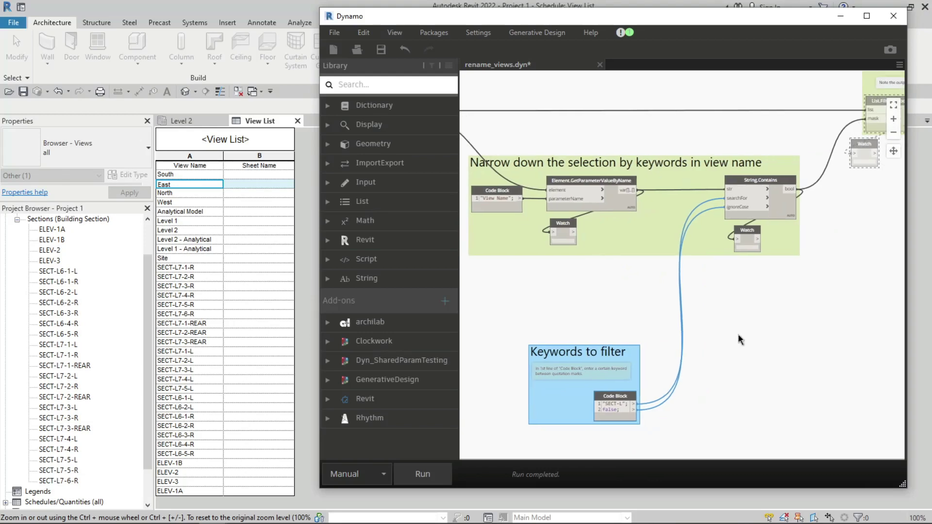
- Run the graph and inspect the Watch nodes: views 25 onward are true for "SECT-L", earlier ones false
click(439, 478)
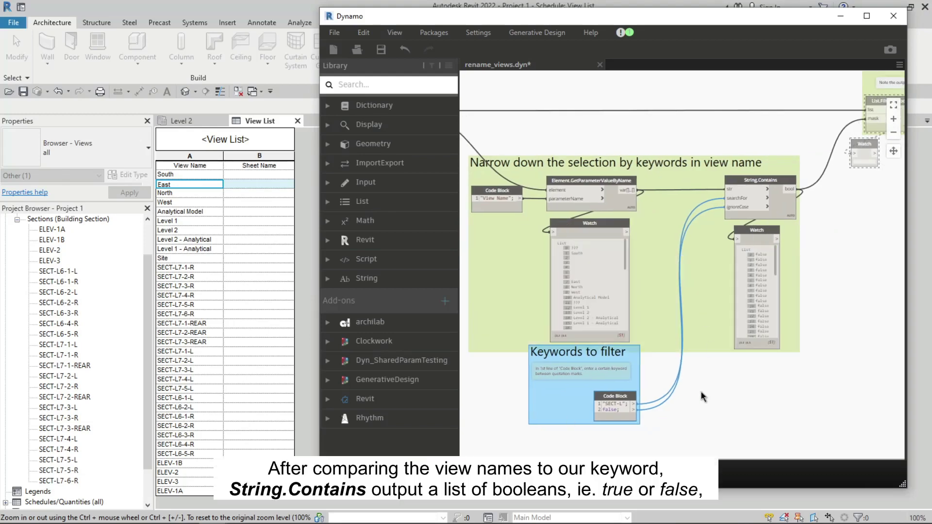
scroll(702, 392, up, 3)
scroll(669, 243, down, 3)
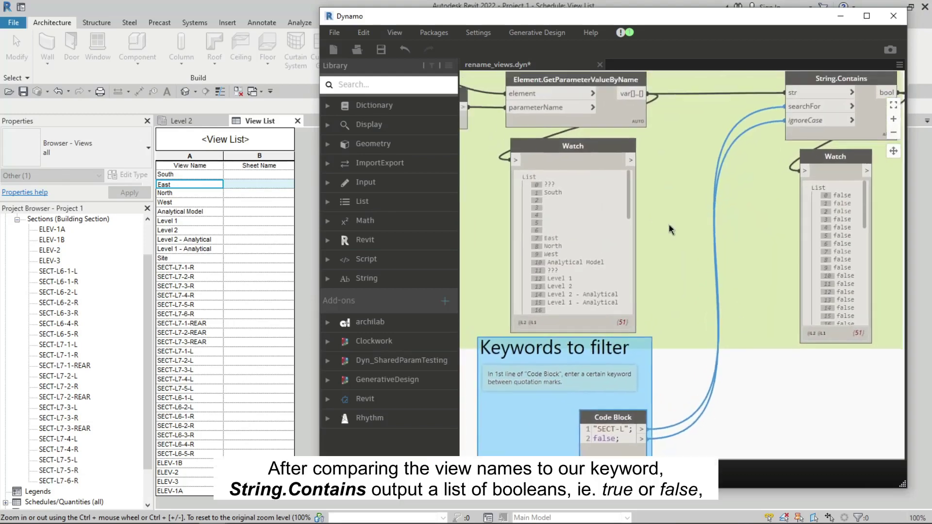
scroll(613, 92, up, 3)
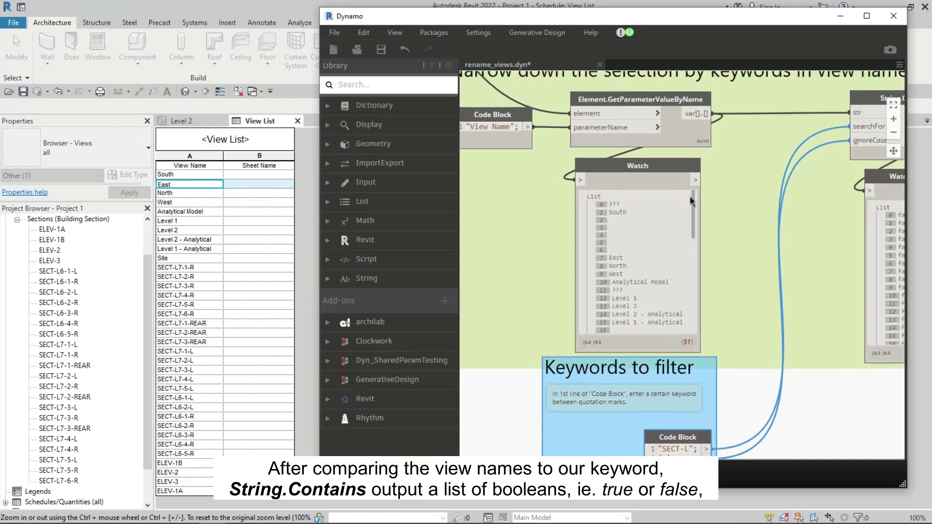
drag(692, 201, 704, 301)
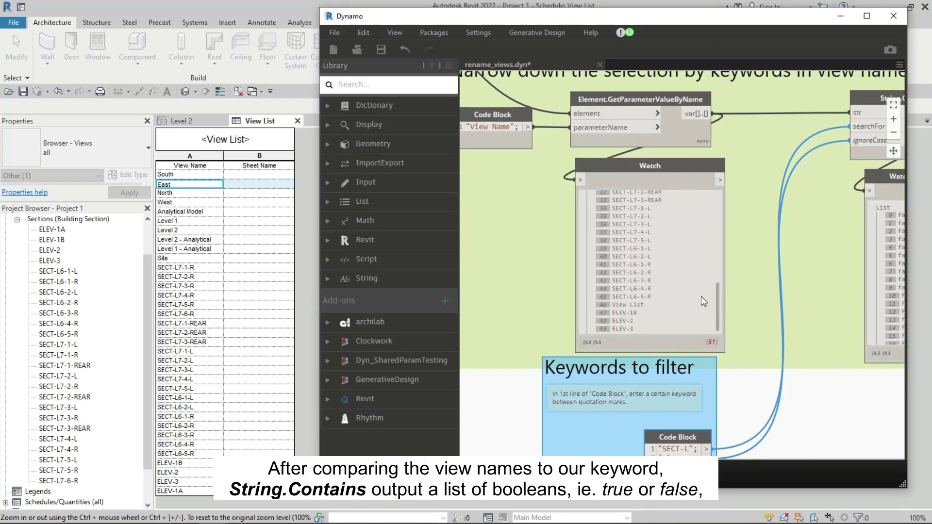
scroll(703, 300, up, 10)
middle_drag(823, 411, 731, 409)
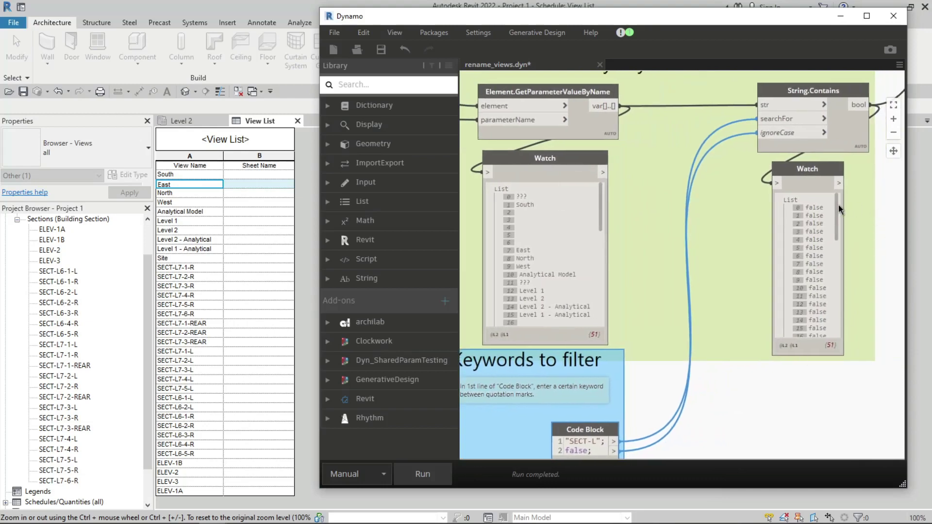
drag(838, 205, 837, 211)
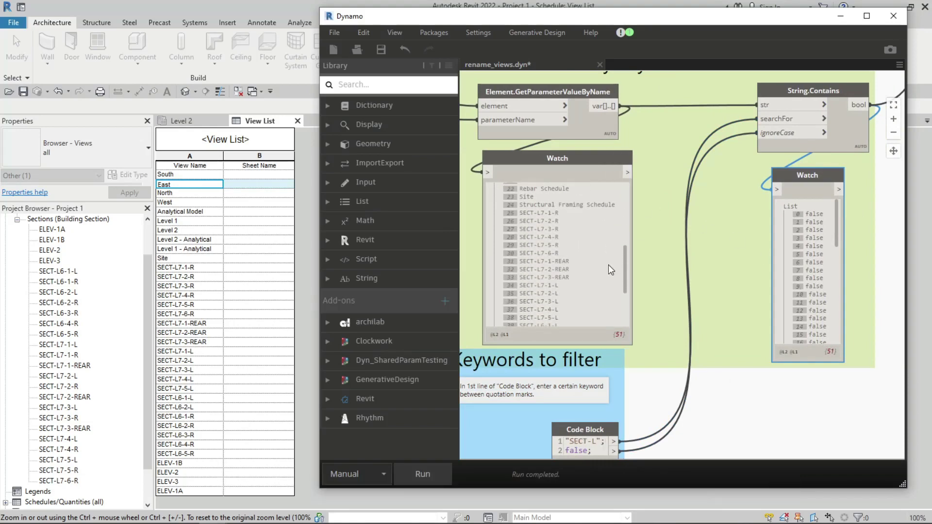
drag(601, 200, 607, 264)
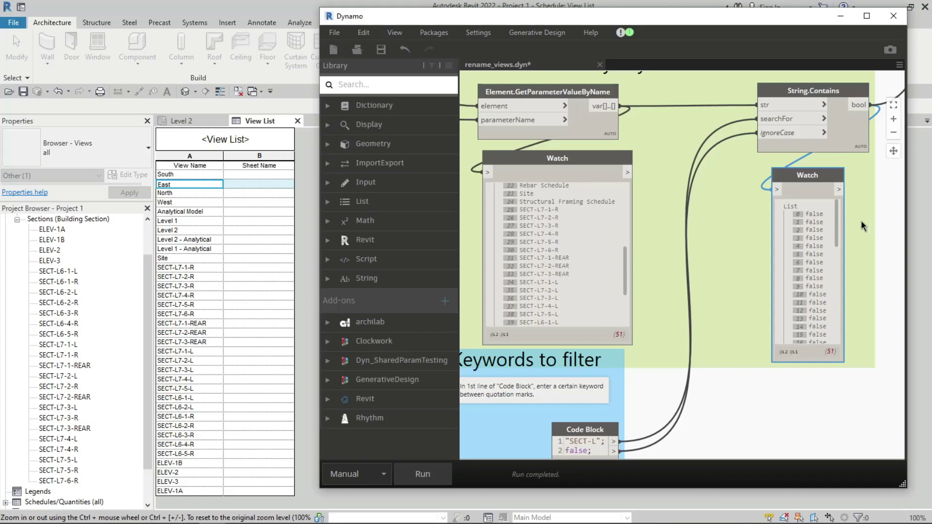
drag(836, 214, 837, 264)
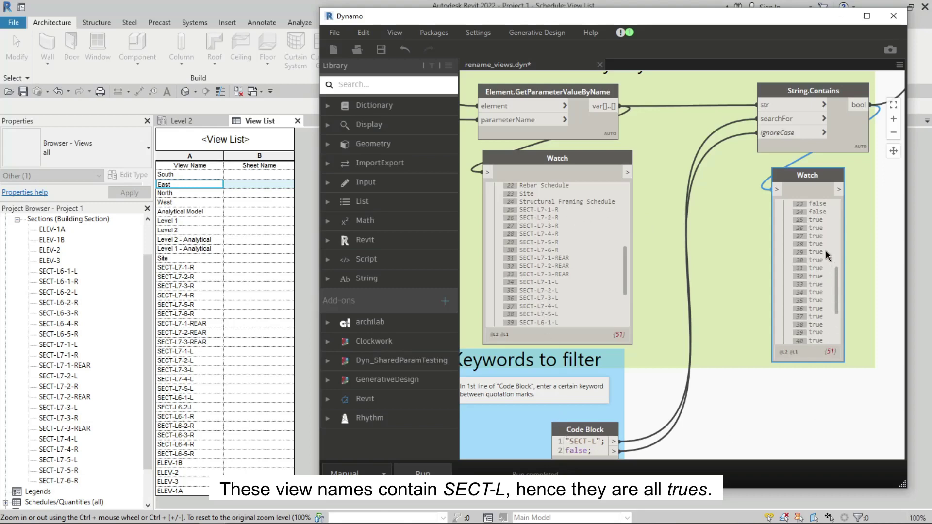
- Unfreeze the keyword List.FilterByBoolMask node and freeze the next GetParameterValueByName node
scroll(716, 401, down, 3)
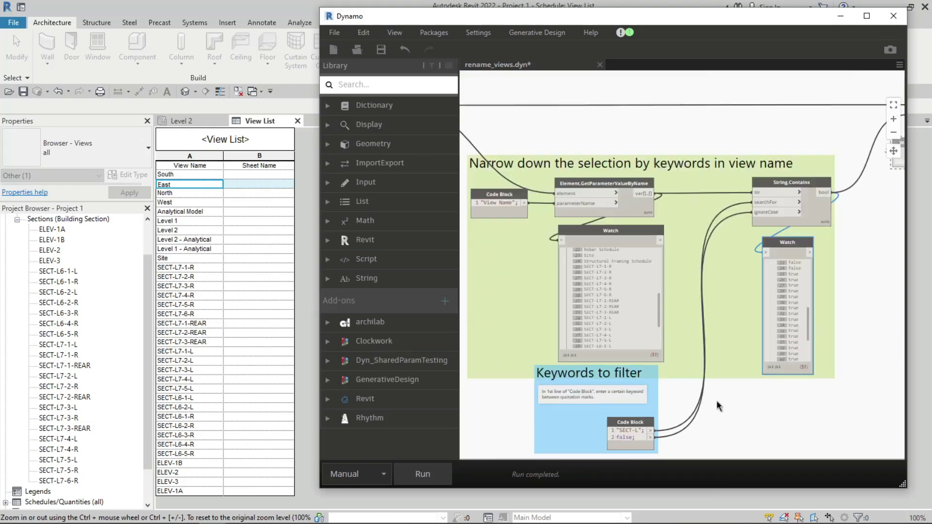
middle_drag(859, 293, 587, 257)
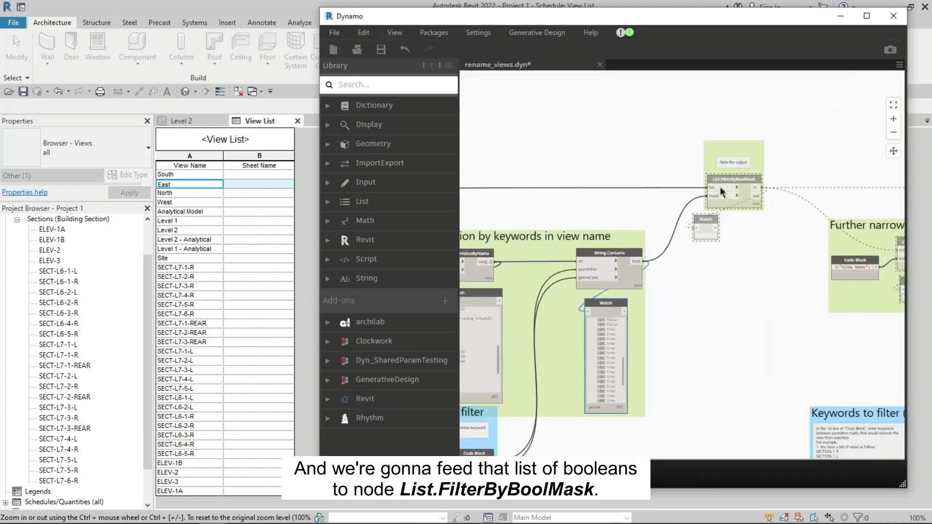
middle_drag(779, 302, 609, 290)
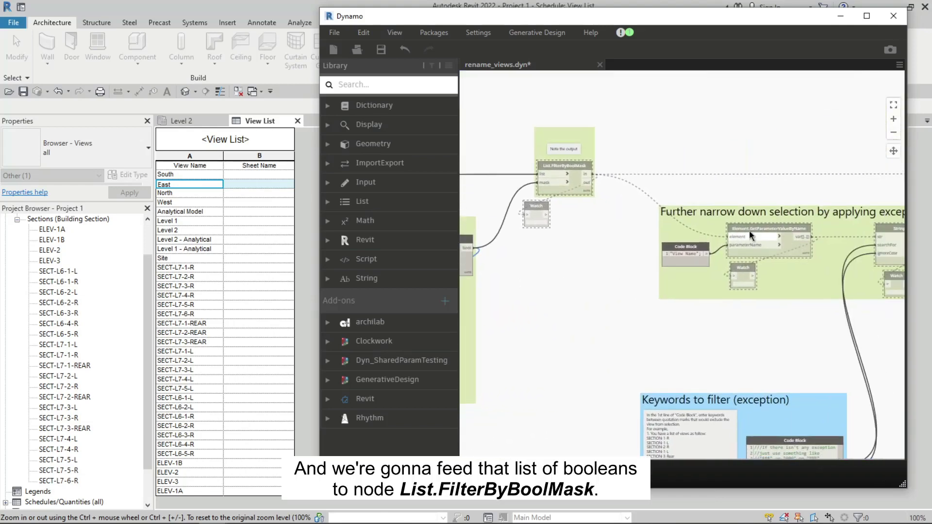
right_click(750, 232)
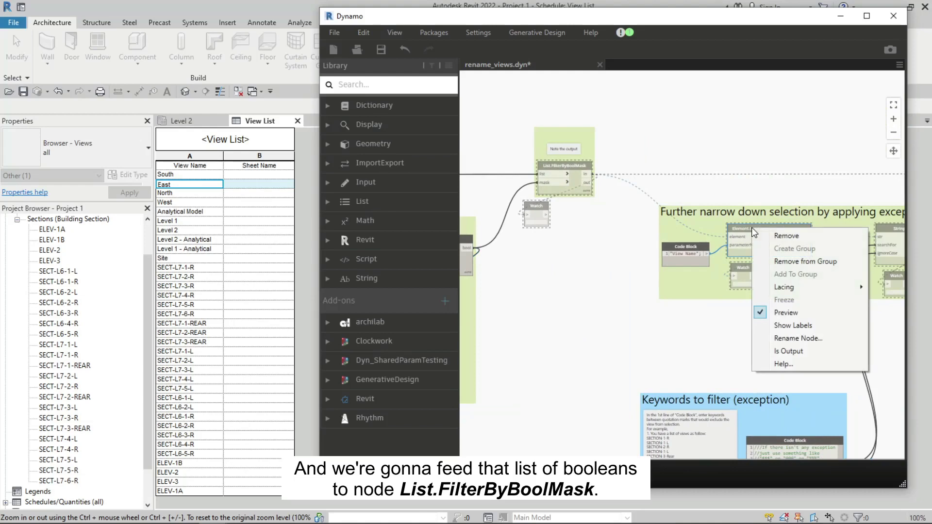
click(610, 266)
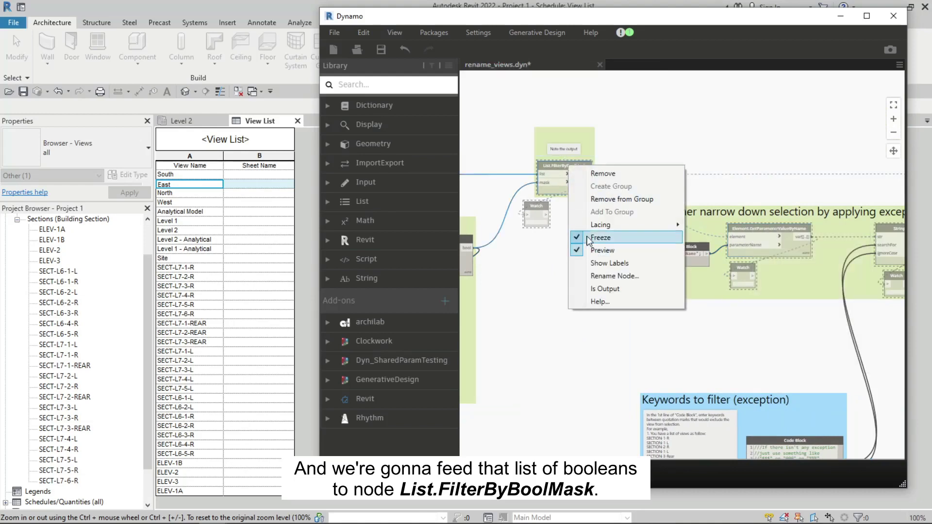
click(589, 237)
right_click(746, 232)
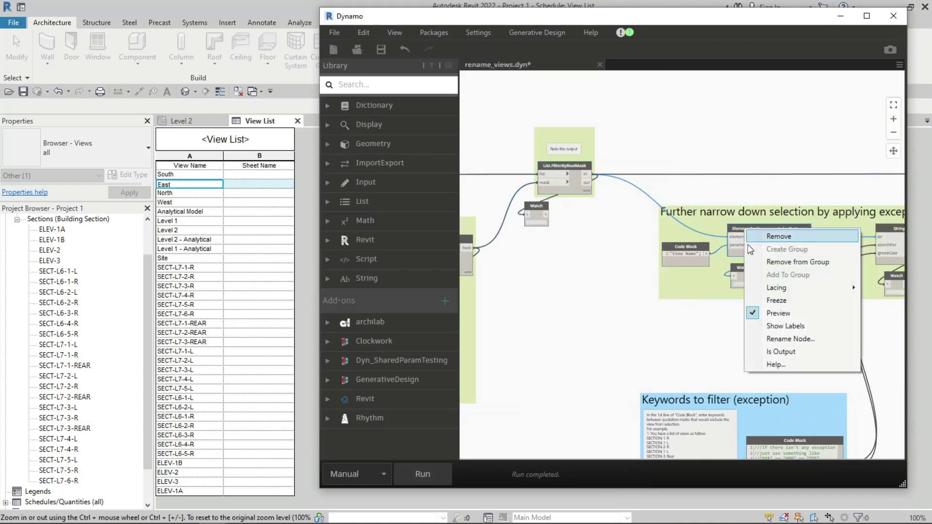
click(756, 300)
middle_drag(597, 286, 706, 290)
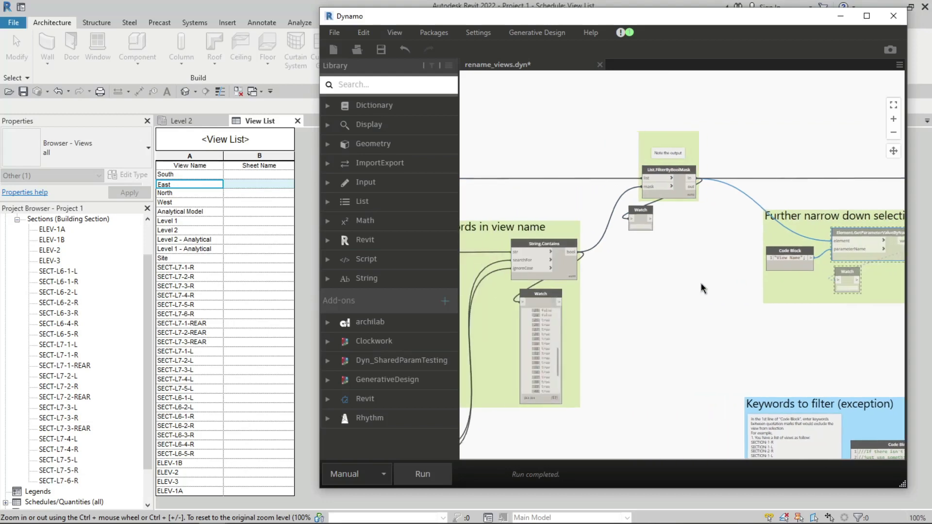
- Run the graph and confirm the Watch list holds 21 SECT-L views, SECT-L7-1-R through SECT-L6-5-R
click(449, 470)
scroll(745, 322, up, 2)
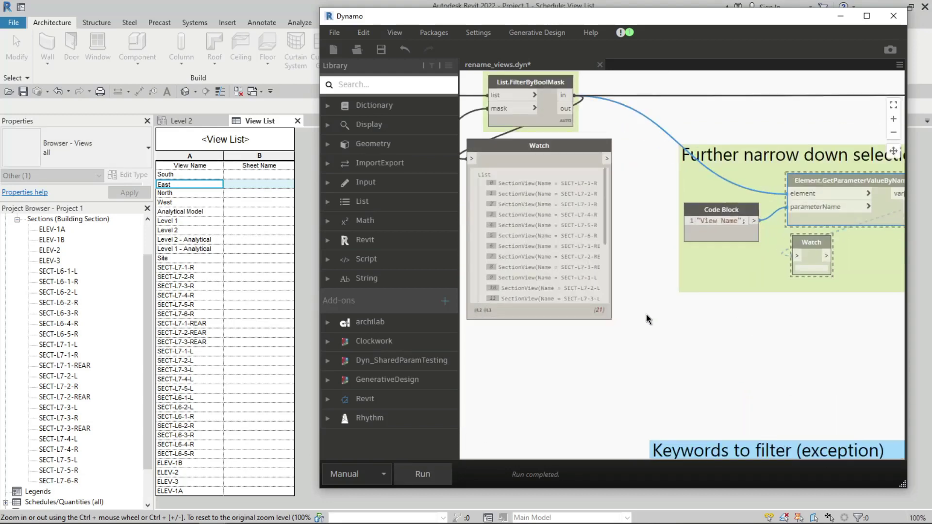
scroll(645, 316, up, 2)
scroll(789, 177, up, 2)
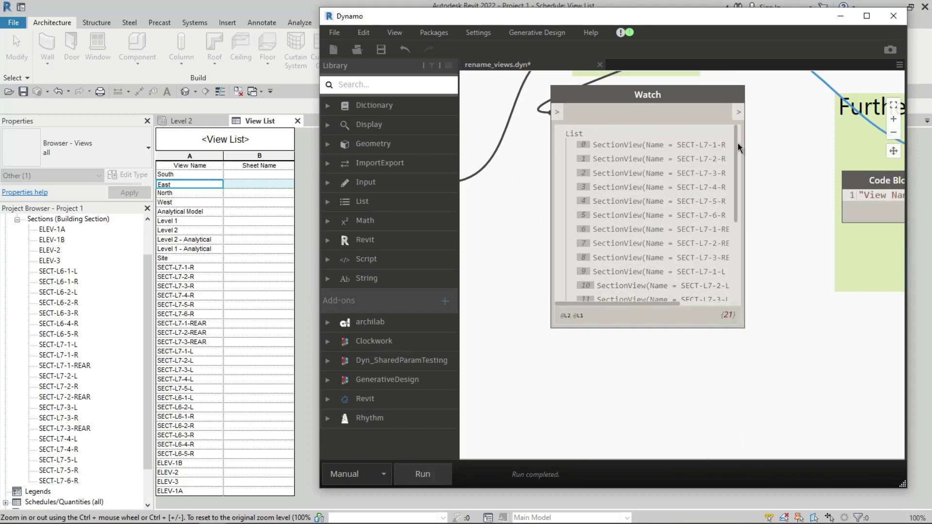
drag(659, 303, 699, 303)
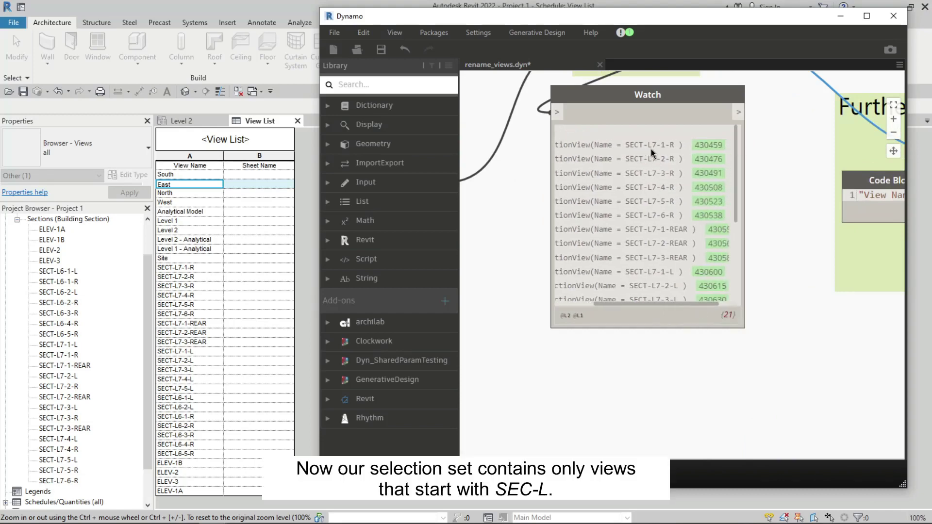
mouse_move(735, 157)
mouse_down()
mouse_move(733, 237)
mouse_move(736, 131)
mouse_up()
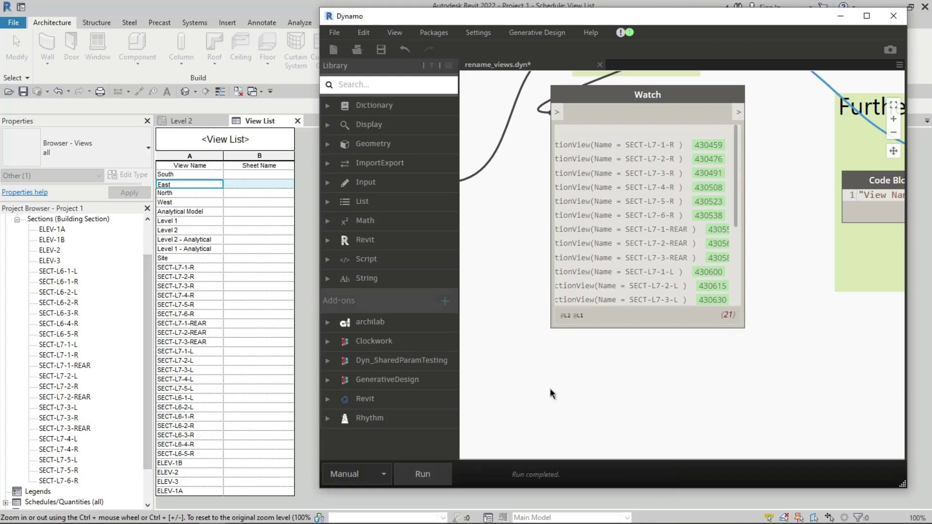
- Unfreeze the selected nodes in the 'Further narrow down selection by applying exceptions' group
scroll(618, 390, down, 3)
middle_drag(735, 377, 550, 378)
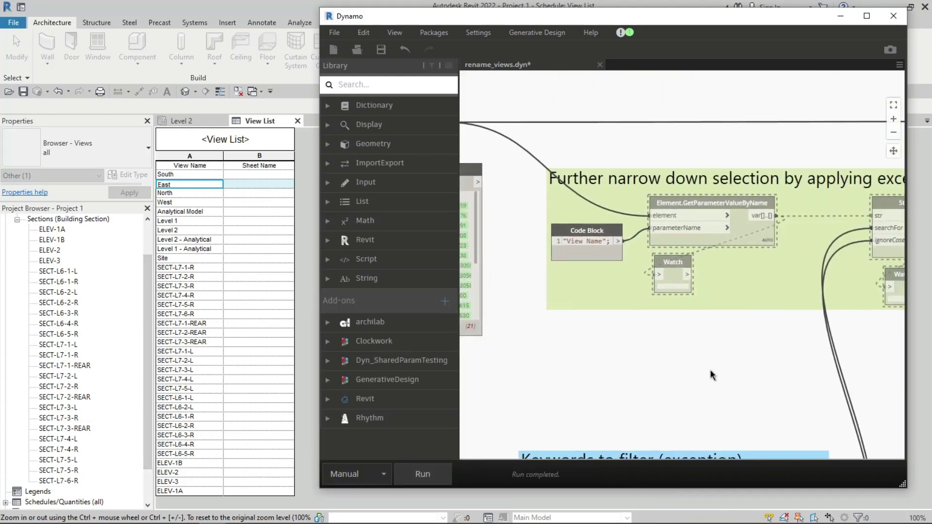
scroll(652, 376, up, 2)
scroll(626, 321, down, 3)
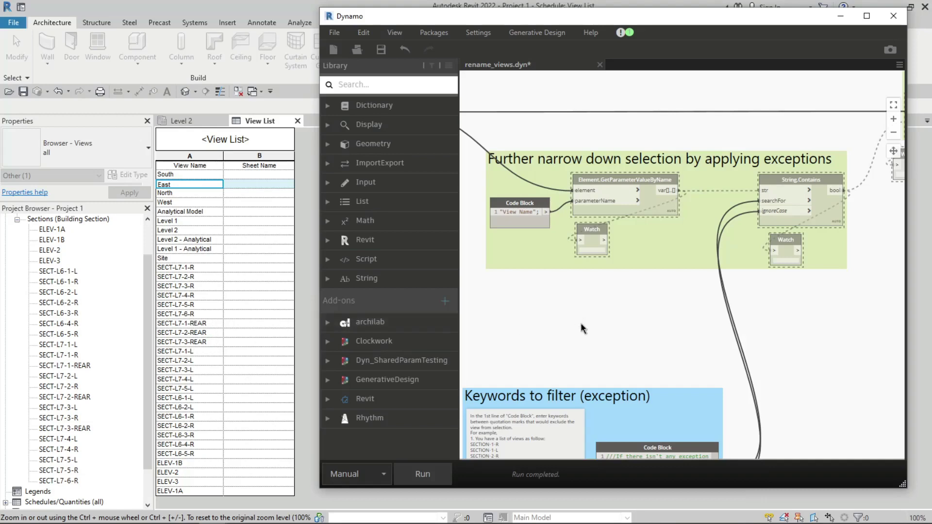
scroll(582, 329, down, 3)
right_click(628, 257)
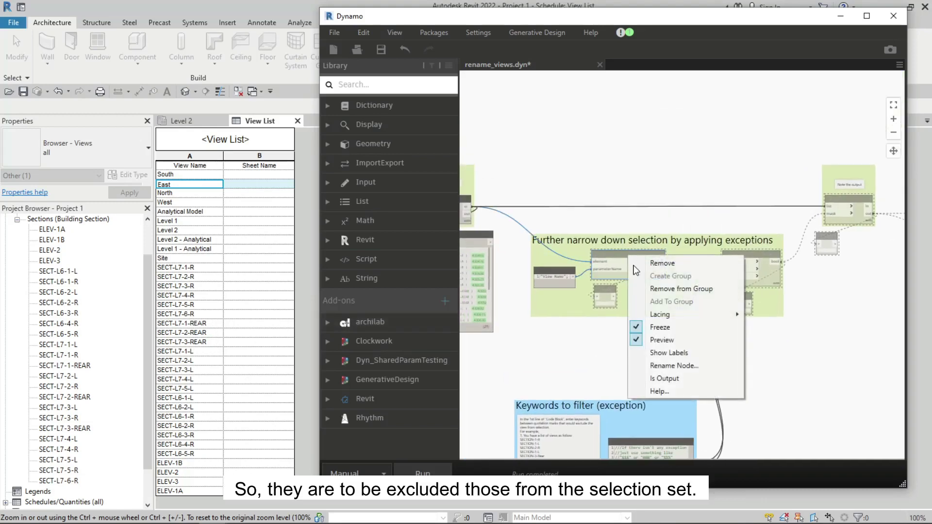
click(652, 327)
- Freeze the nodes of the 'Set new name for view' renaming group
mouse_move(715, 371)
middle_down()
mouse_move(602, 355)
mouse_move(710, 328)
middle_up()
right_click(866, 248)
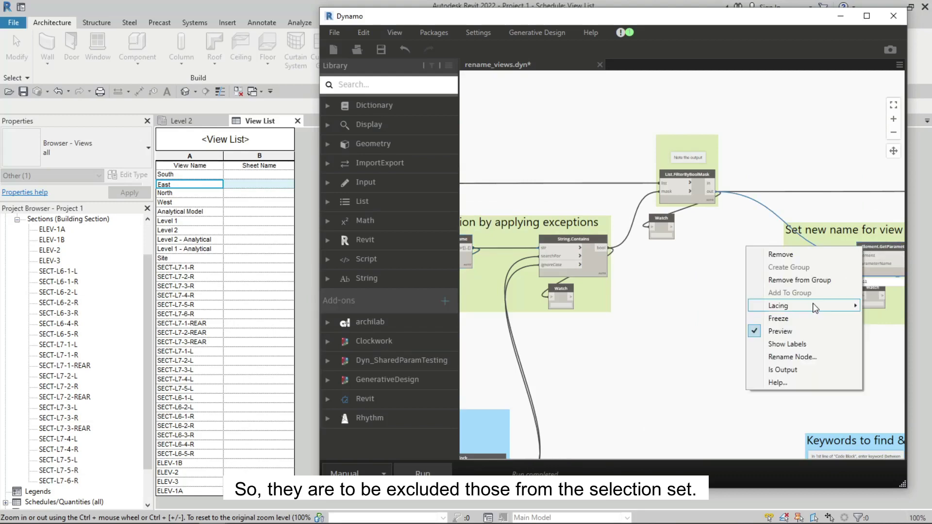
click(788, 316)
middle_drag(660, 353, 863, 322)
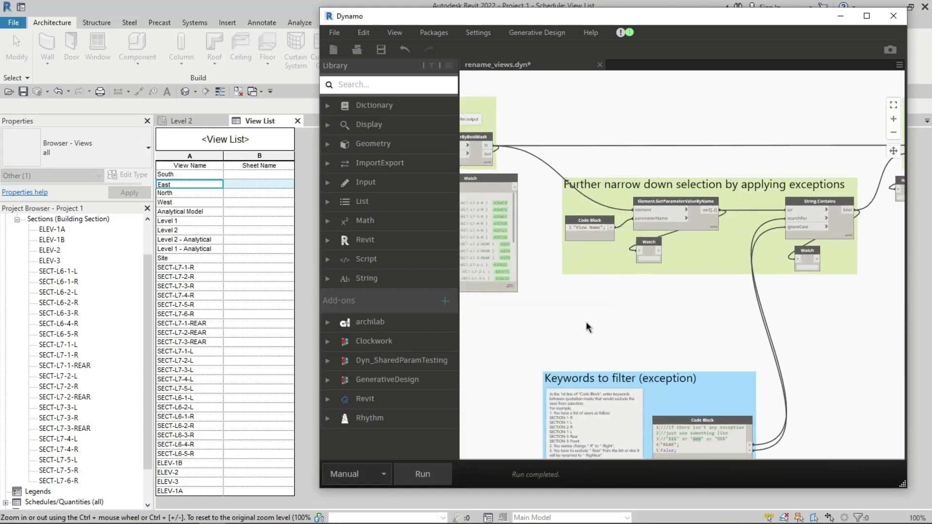
- Move the keywords group beside String.Contains to review the exception keyword, then return it below the exceptions group
scroll(588, 315, up, 2)
middle_drag(588, 316, 590, 359)
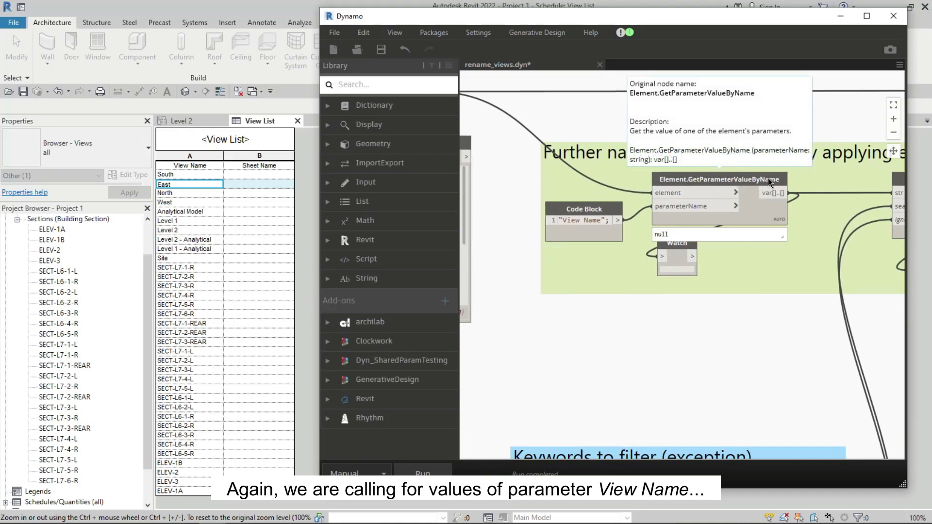
mouse_move(590, 228)
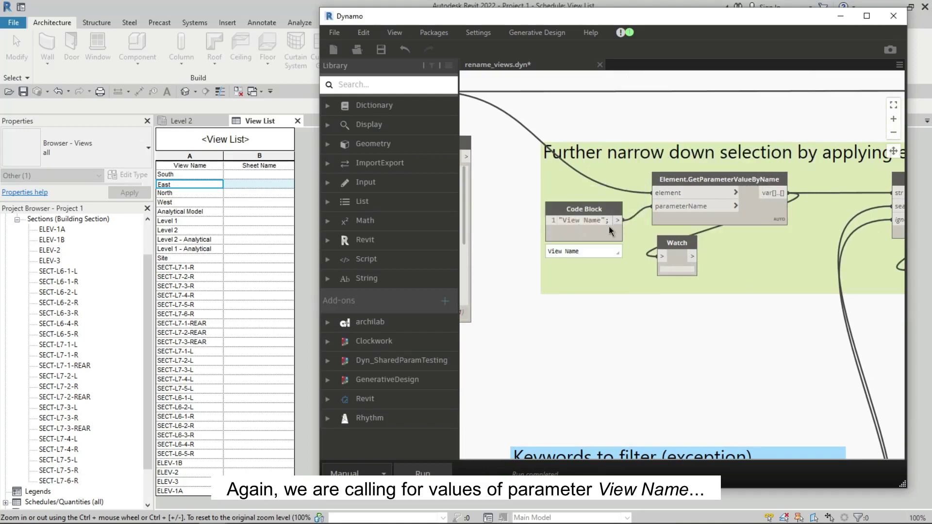
mouse_move(735, 360)
middle_down()
mouse_move(651, 348)
mouse_move(631, 305)
middle_up()
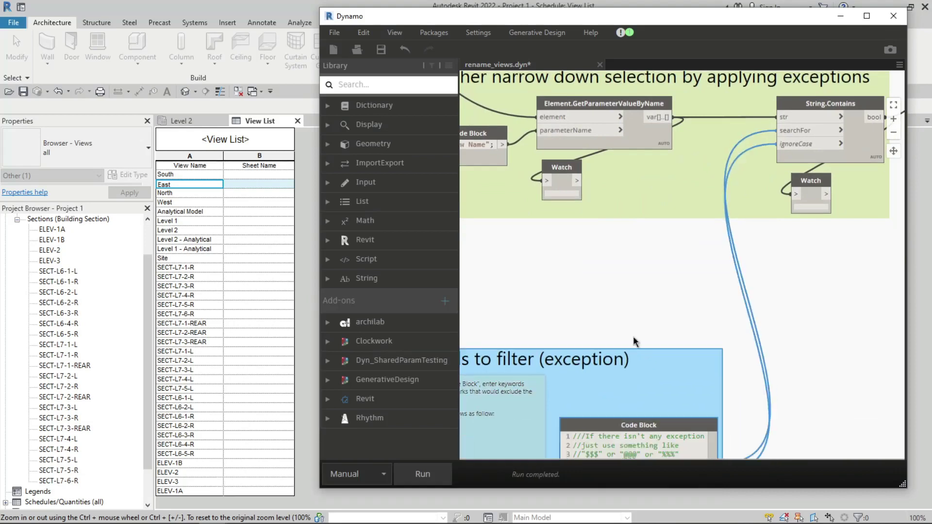
drag(675, 354, 593, 202)
middle_drag(722, 363, 714, 392)
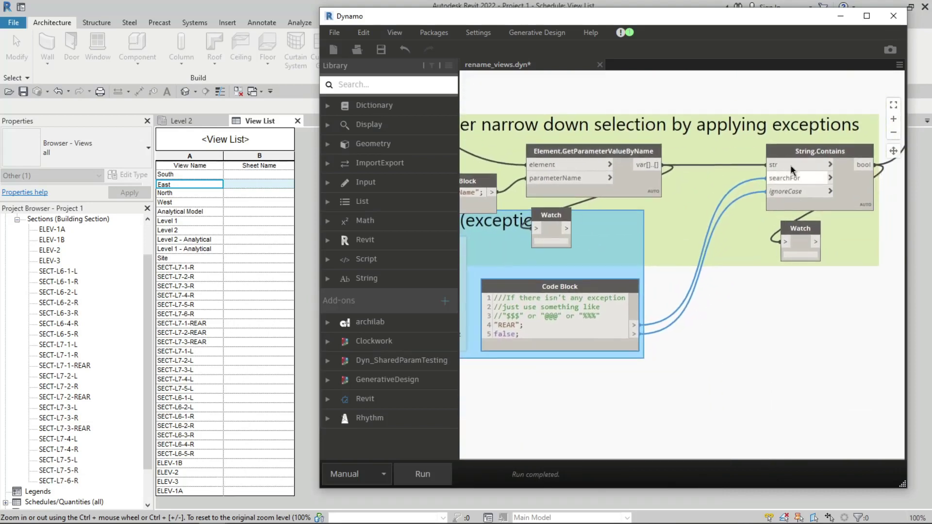
middle_drag(599, 379, 656, 374)
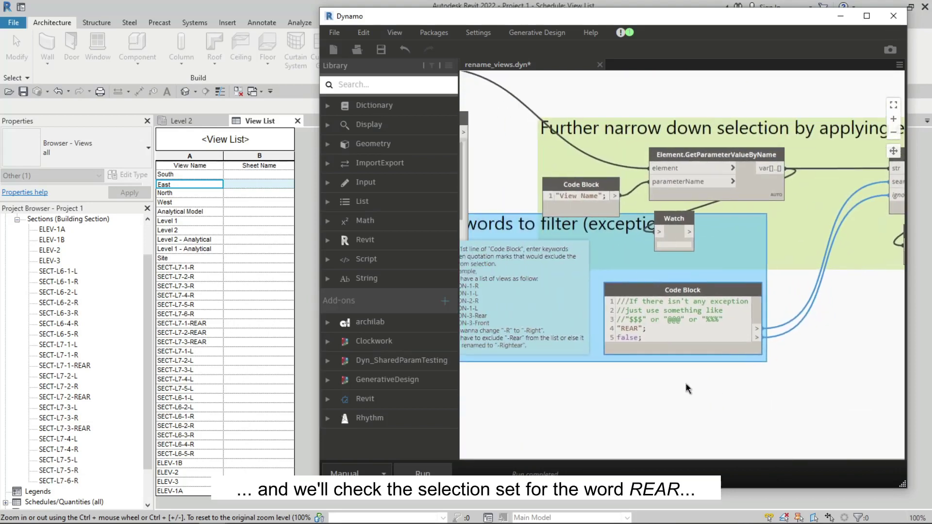
scroll(655, 374, up, 2)
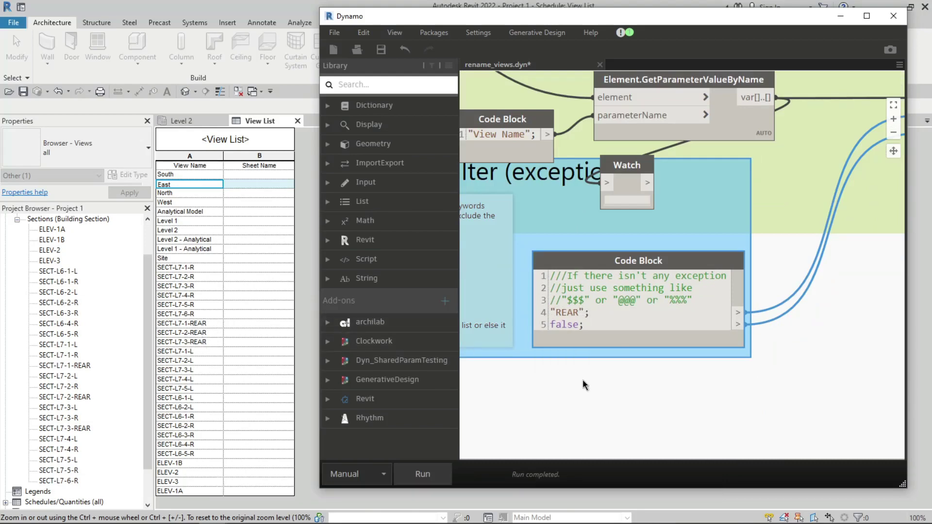
scroll(582, 380, down, 3)
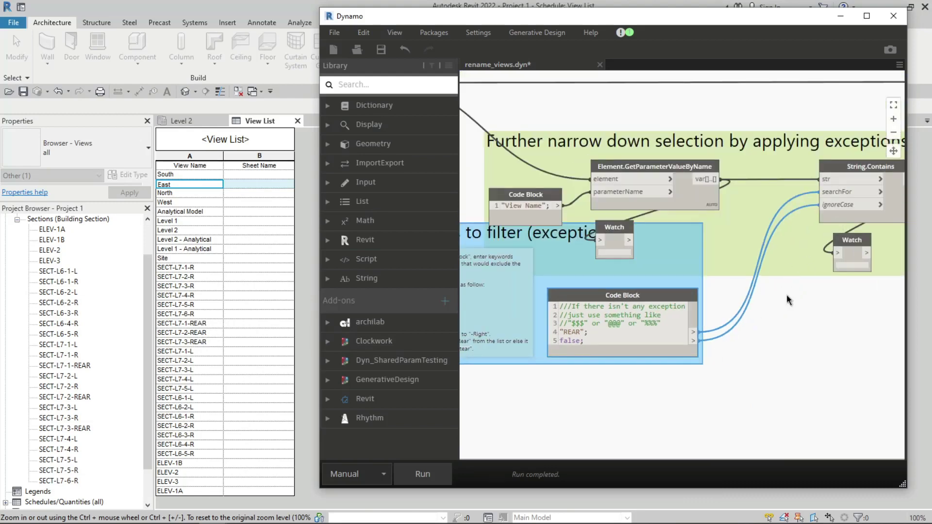
scroll(786, 295, down, 2)
scroll(710, 373, down, 2)
scroll(690, 368, down, 2)
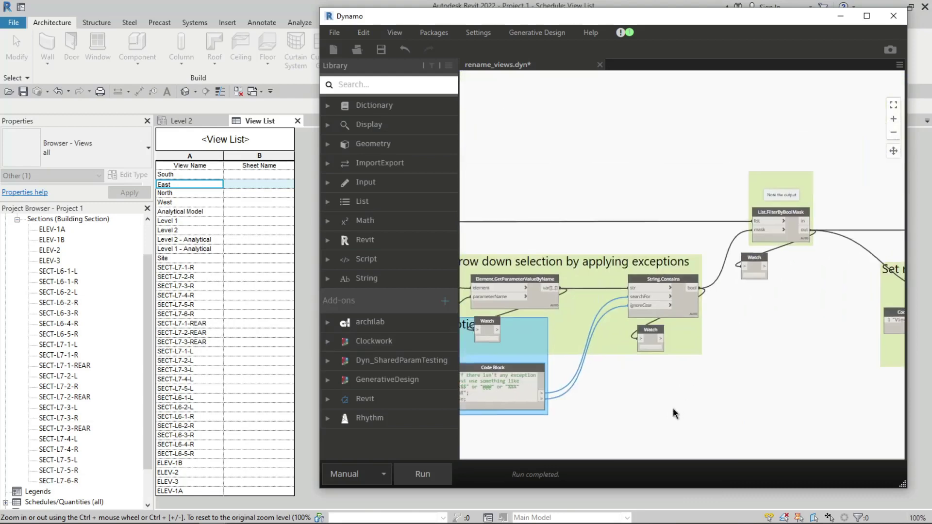
scroll(786, 306, up, 2)
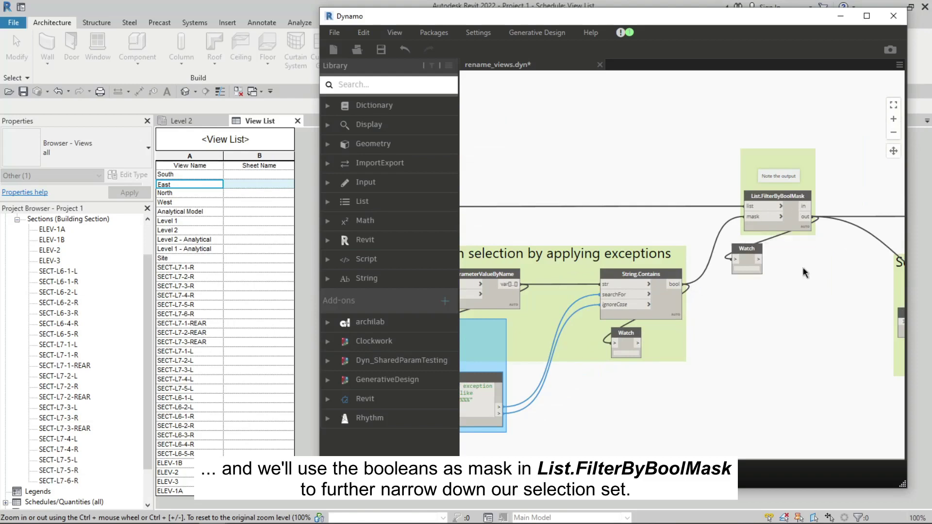
scroll(803, 268, down, 2)
scroll(621, 224, down, 1)
mouse_move(620, 225)
mouse_down()
mouse_move(667, 297)
mouse_move(653, 328)
mouse_up()
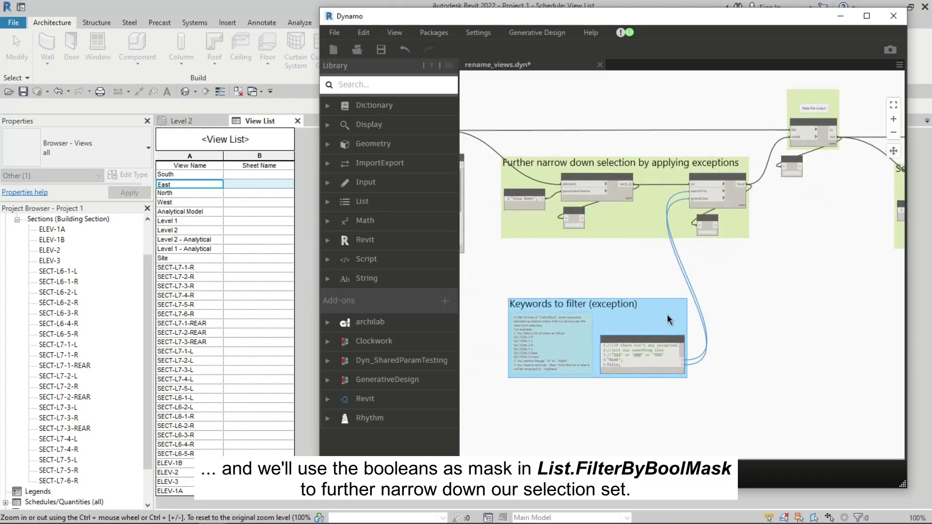
- Run the graph and verify the three REAR views are flagged true, leaving 18 filtered section views
click(438, 475)
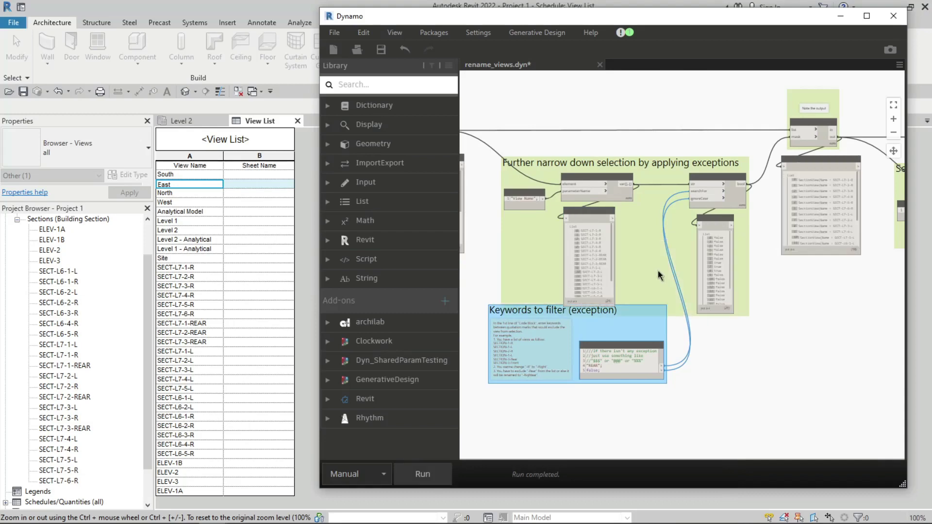
scroll(631, 267, up, 2)
scroll(631, 266, up, 2)
scroll(661, 282, down, 1)
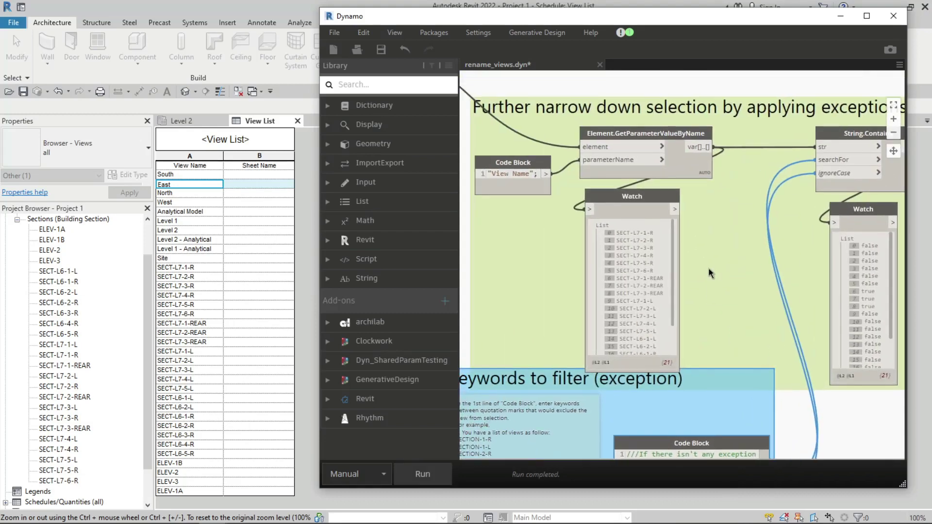
scroll(628, 214, up, 1)
scroll(628, 214, up, 1)
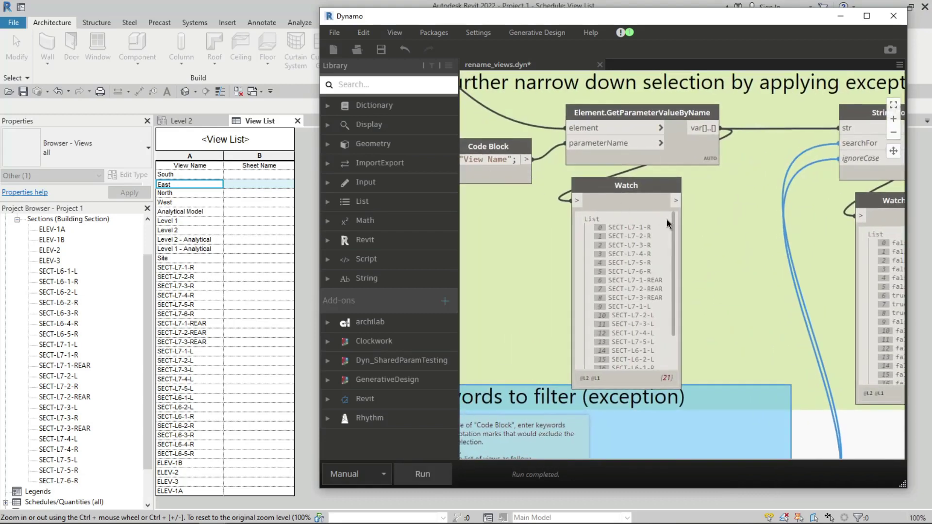
mouse_move(674, 226)
mouse_down()
mouse_move(675, 268)
mouse_move(685, 228)
mouse_up()
scroll(763, 309, down, 1)
scroll(751, 384, down, 1)
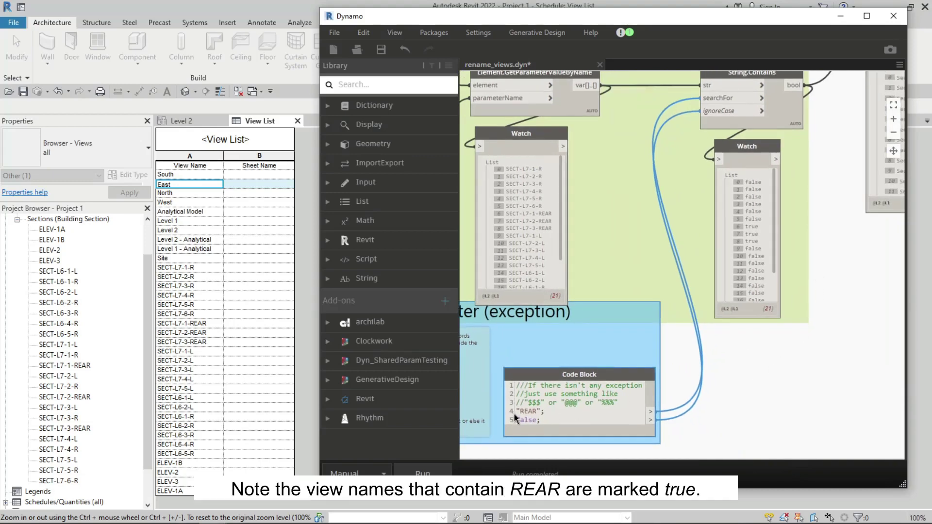
drag(774, 221, 781, 228)
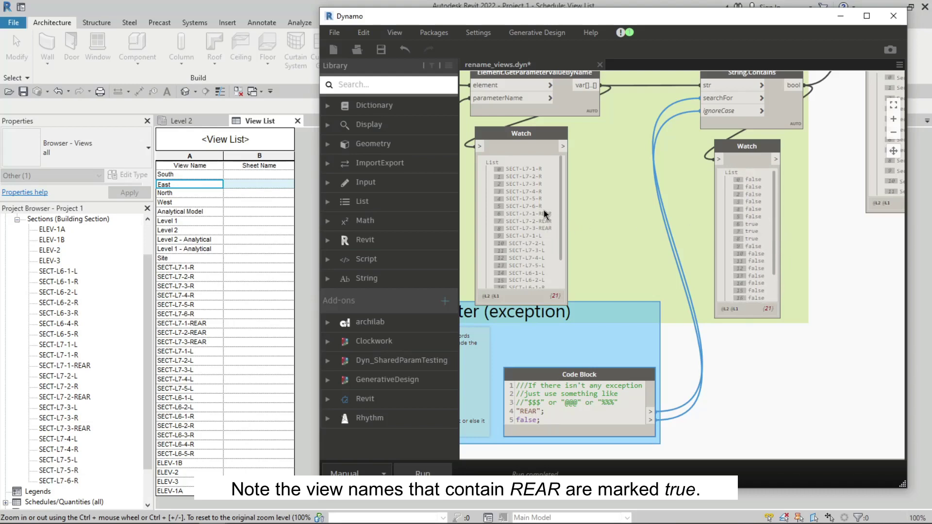
middle_drag(832, 265, 640, 311)
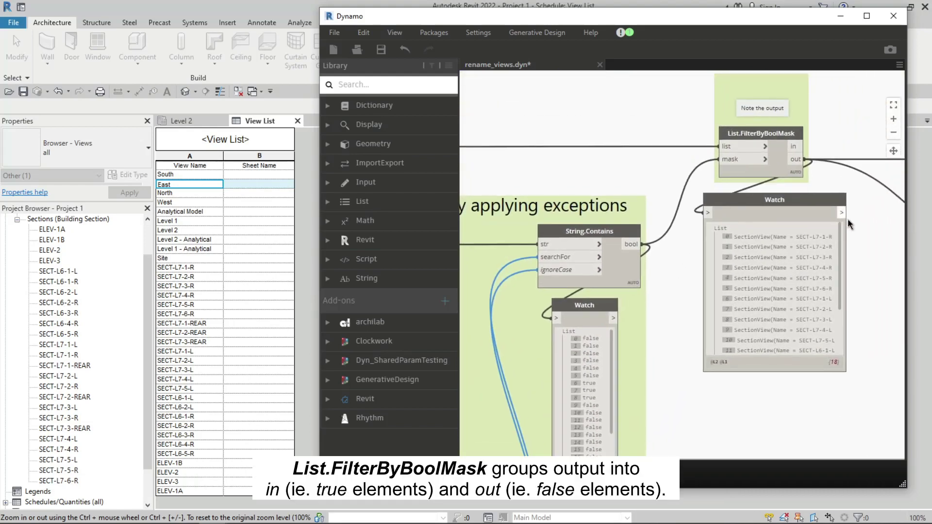
middle_drag(836, 241, 726, 243)
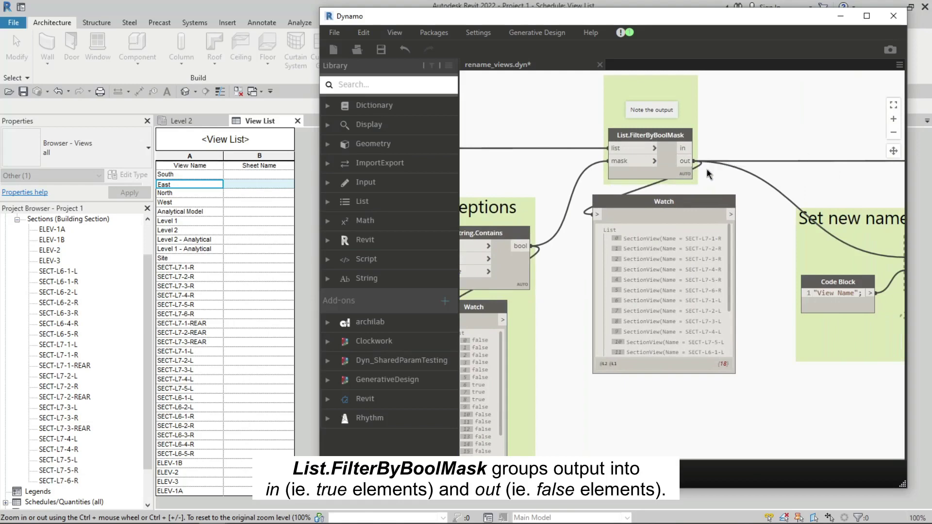
scroll(737, 243, up, 1)
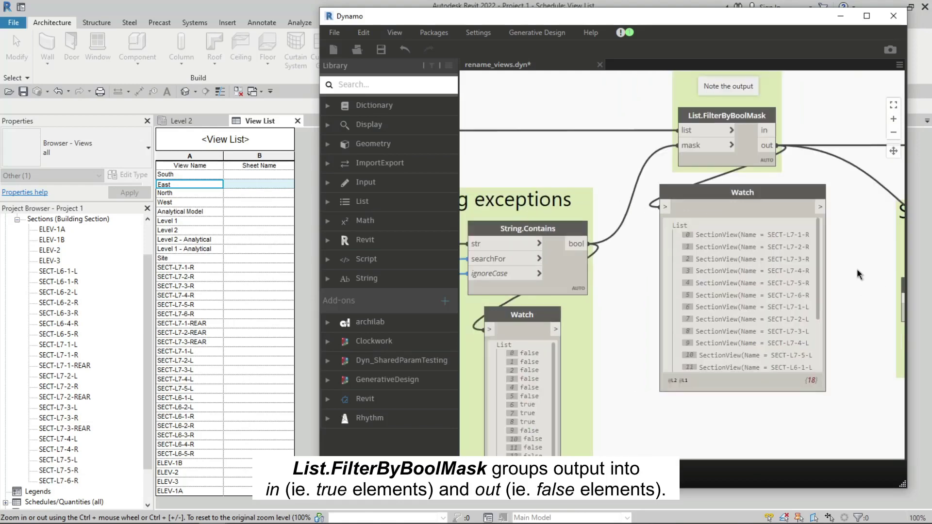
scroll(776, 232, up, 2)
middle_drag(776, 232, 710, 202)
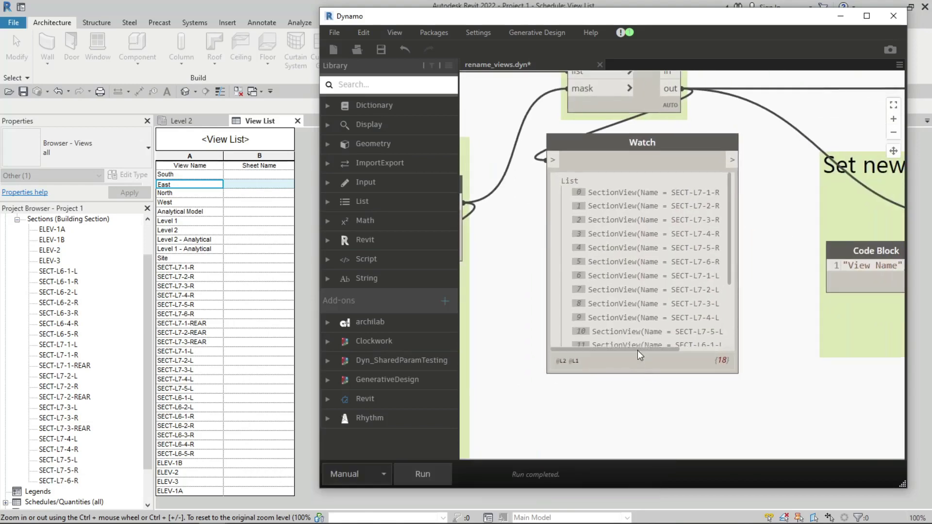
drag(636, 350, 672, 350)
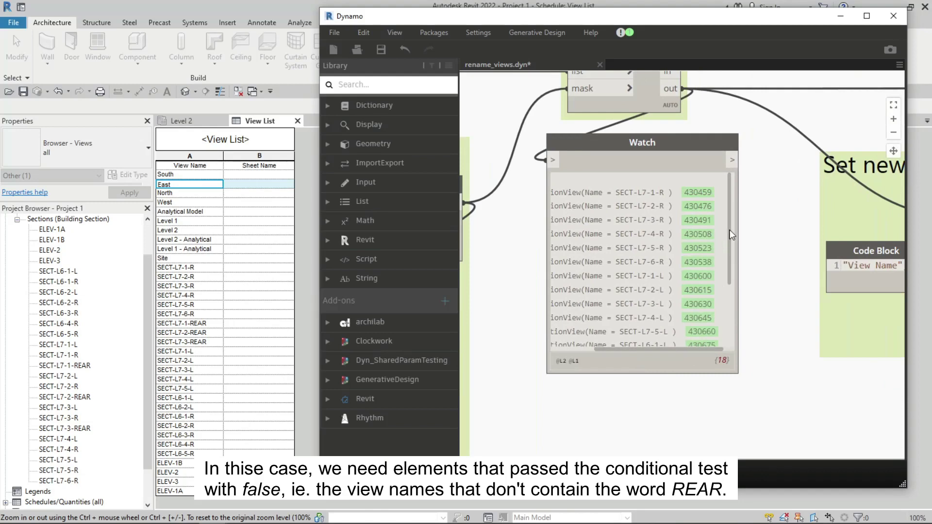
mouse_move(729, 242)
mouse_down()
mouse_move(731, 305)
mouse_move(733, 247)
mouse_up()
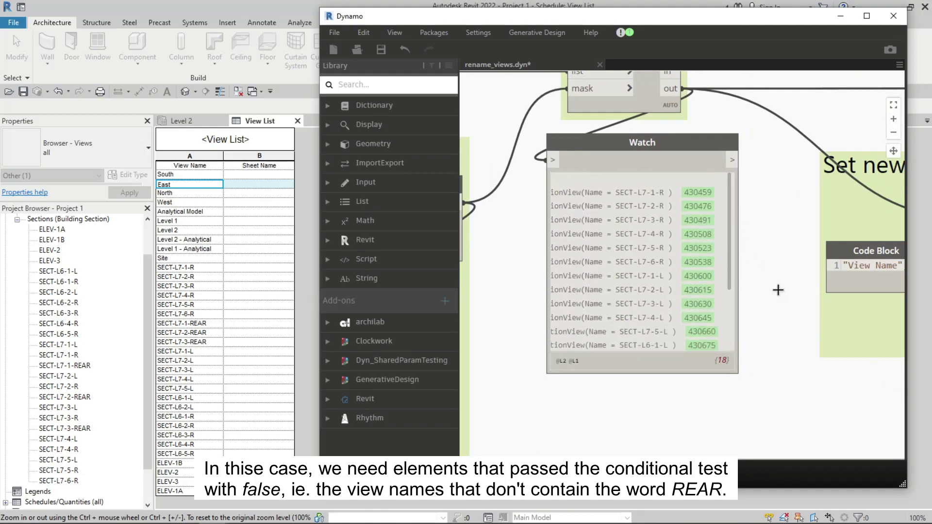
scroll(776, 289, down, 2)
middle_drag(808, 356, 587, 359)
- Unfreeze the frozen nodes in the 'Set new name for view by replacing a certain string' group
scroll(675, 390, down, 1)
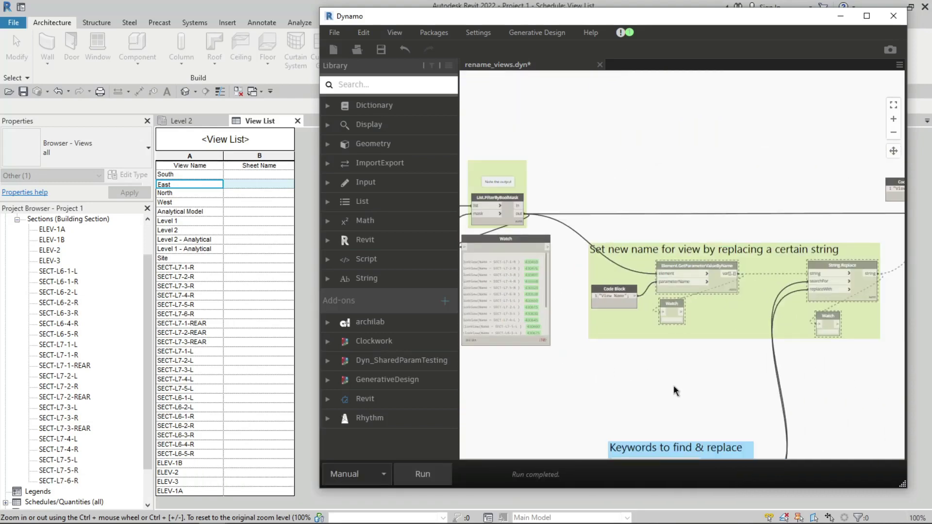
middle_drag(674, 391, 557, 394)
right_click(593, 270)
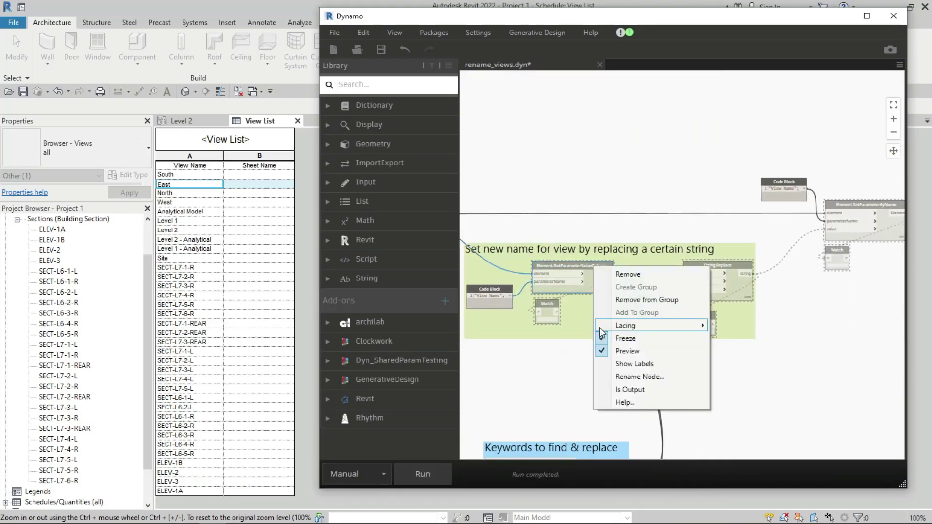
click(606, 352)
mouse_move(789, 357)
middle_down()
mouse_move(654, 372)
mouse_move(843, 331)
middle_up()
right_click(738, 220)
click(663, 383)
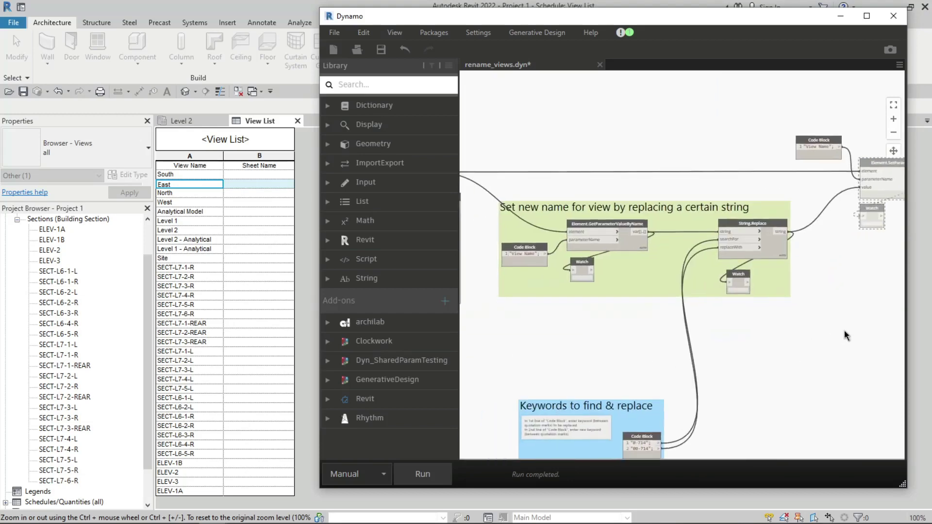
- Pan to the find-and-replace keywords Code Block holding "0-714" and "00-714" wired into String.Replace
middle_drag(633, 325, 636, 304)
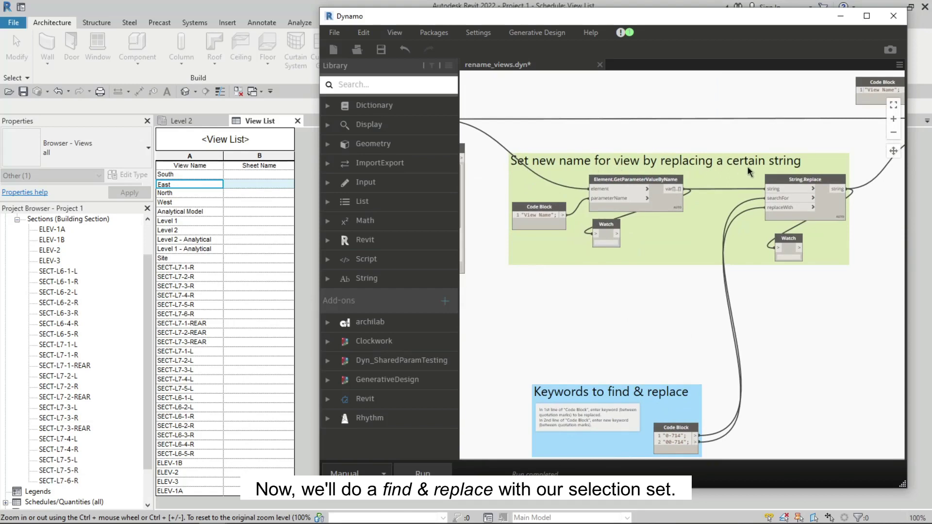
middle_drag(758, 366, 754, 341)
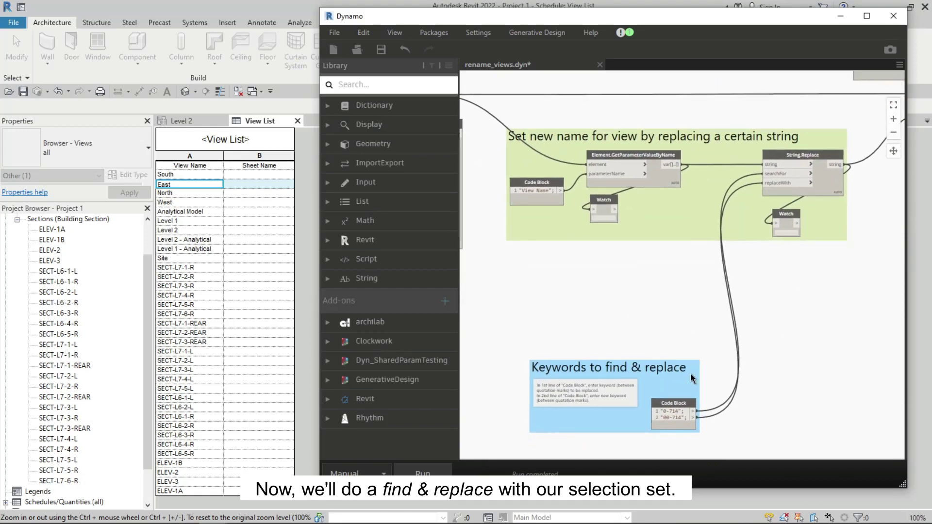
drag(693, 380, 667, 229)
scroll(715, 232, up, 2)
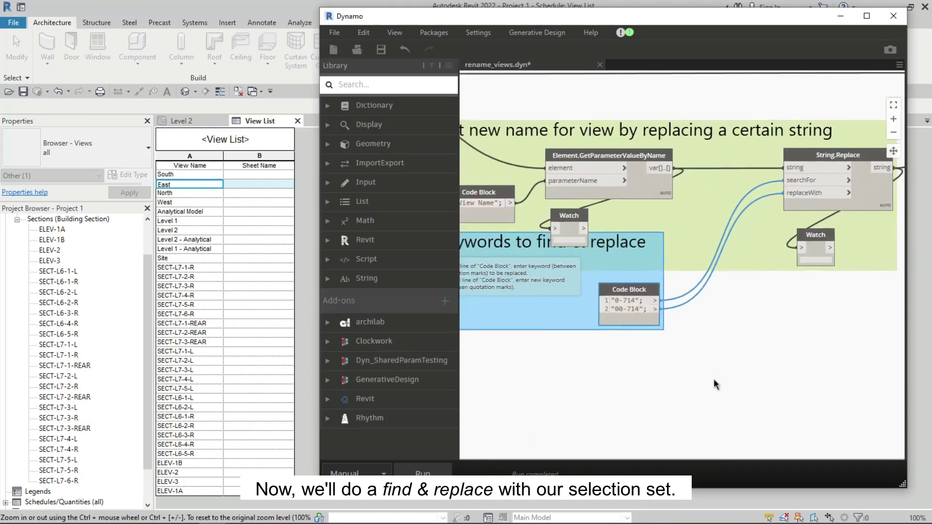
scroll(708, 381, up, 1)
scroll(756, 346, up, 1)
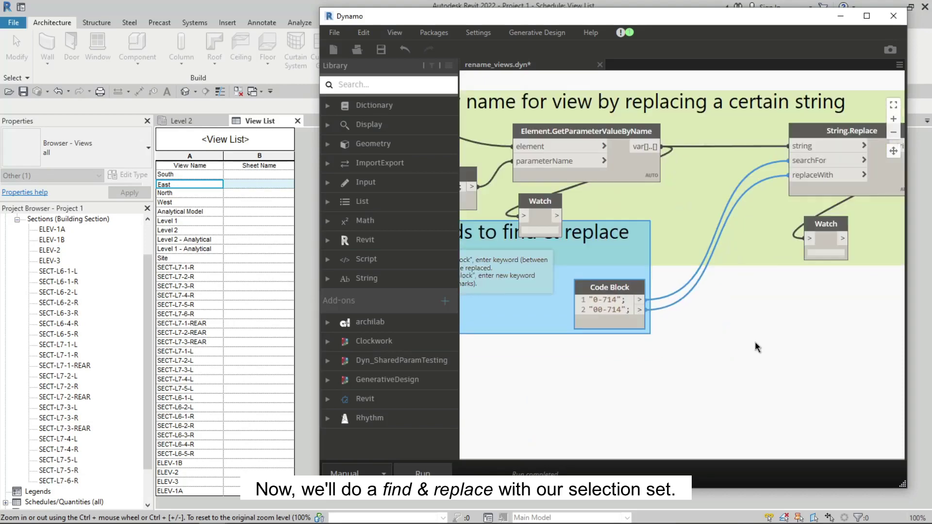
middle_drag(561, 394, 882, 430)
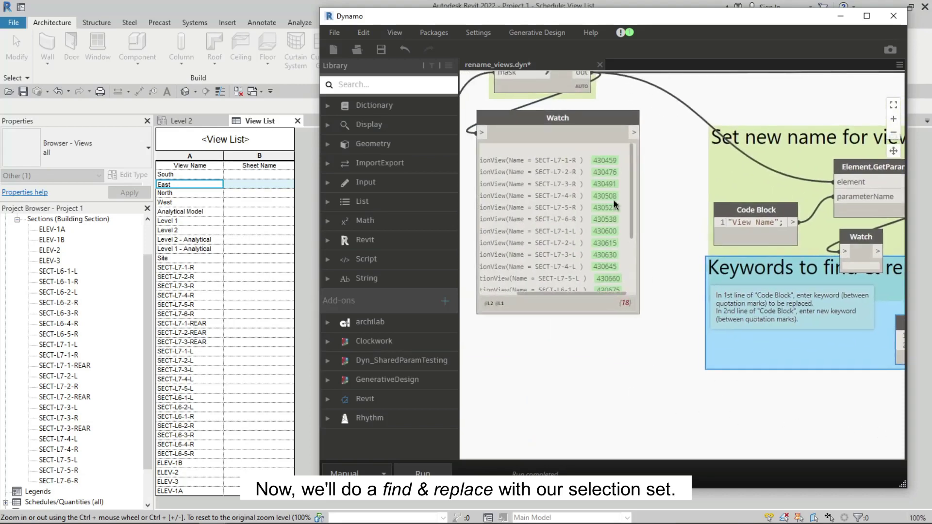
middle_drag(611, 363, 547, 358)
middle_drag(653, 414, 629, 412)
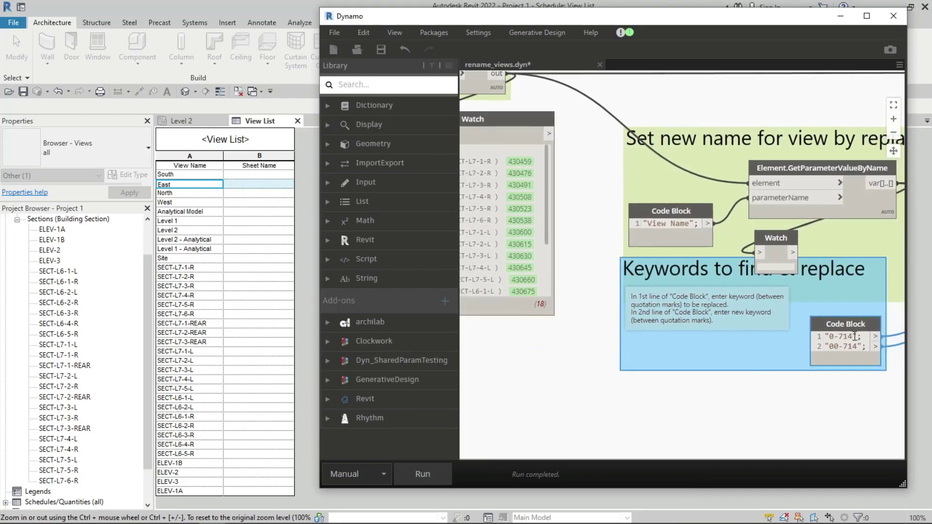
- Replace the Code Block keywords with "-R" on line 1 and "-RIGHT" on line 2
key(BackSpace)
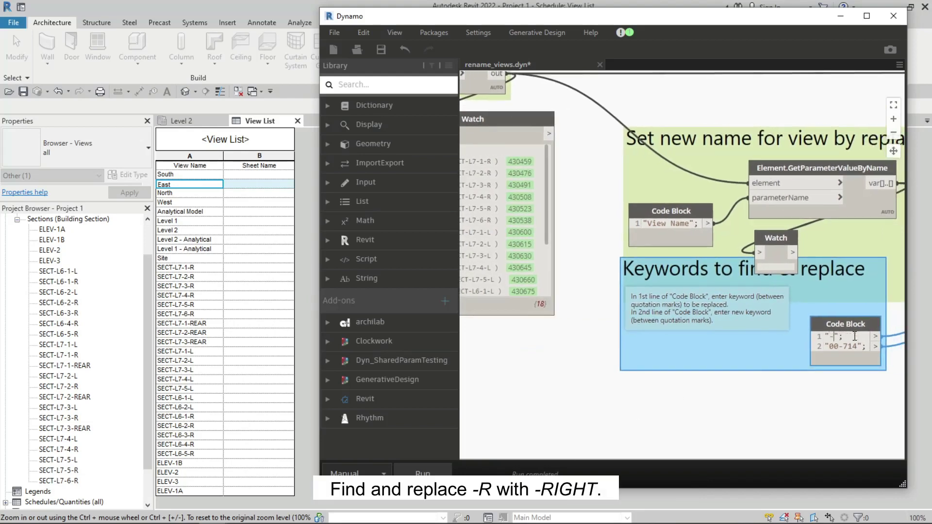
text(-R)
middle_drag(797, 392, 606, 405)
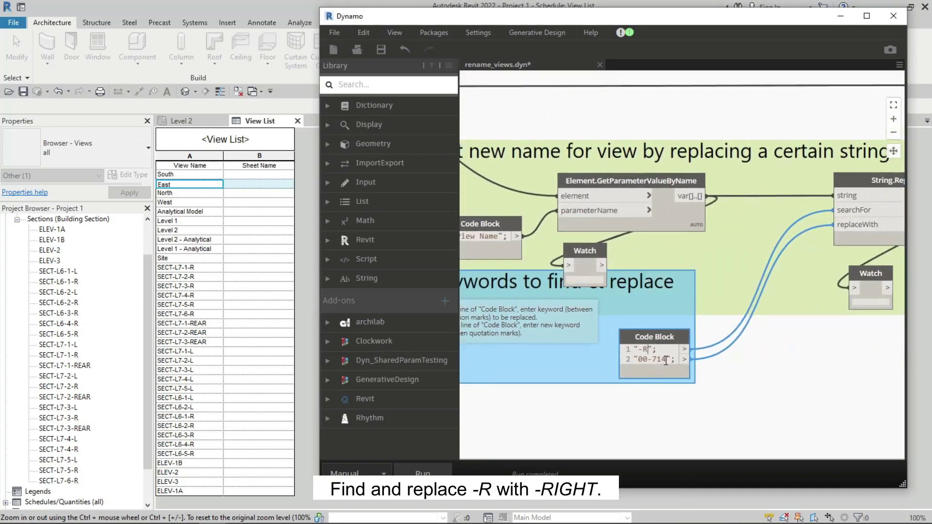
key(BackSpace)
key(BackSpace)
key(BackSpace)
key(BackSpace)
key(BackSpace)
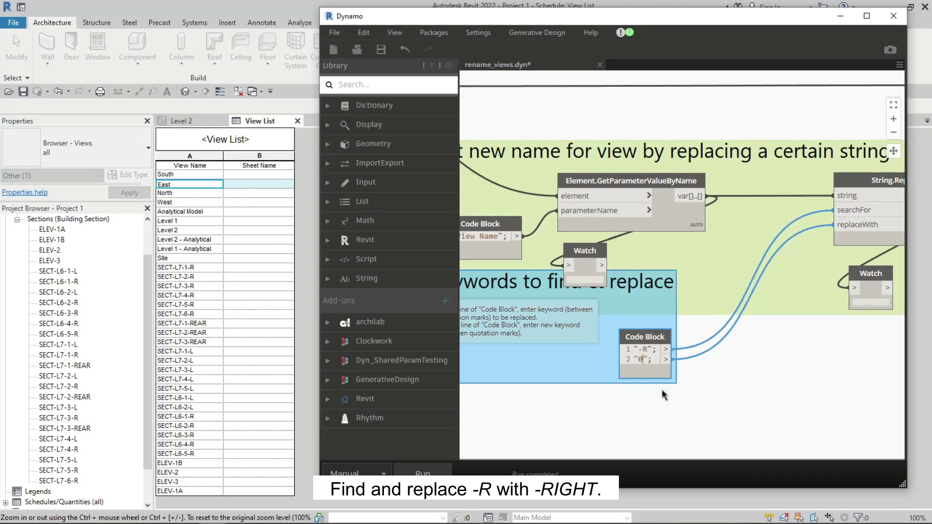
text(-RIGHT)
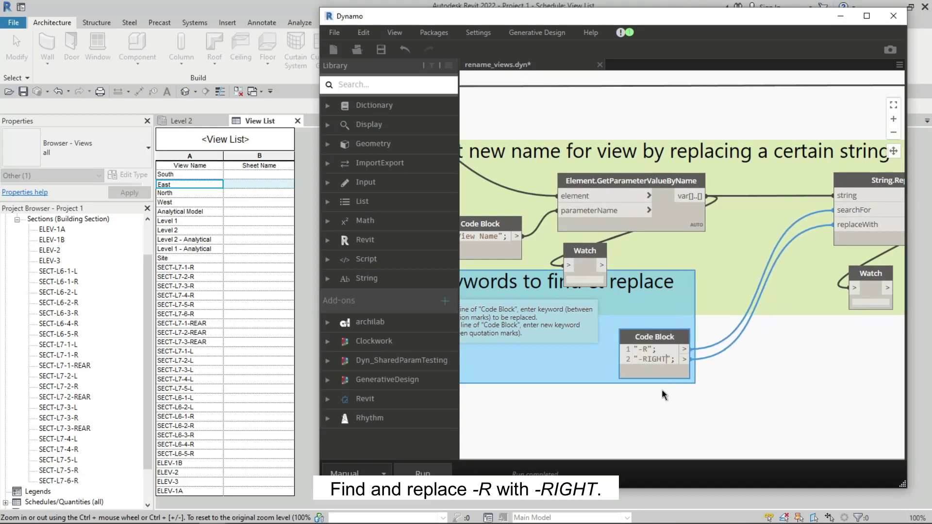
middle_drag(708, 359, 670, 263)
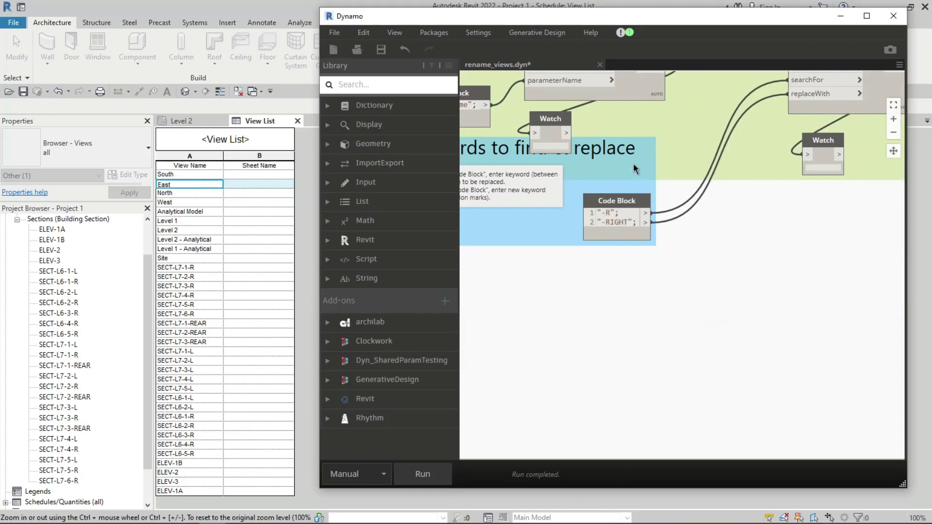
scroll(669, 264, down, 5)
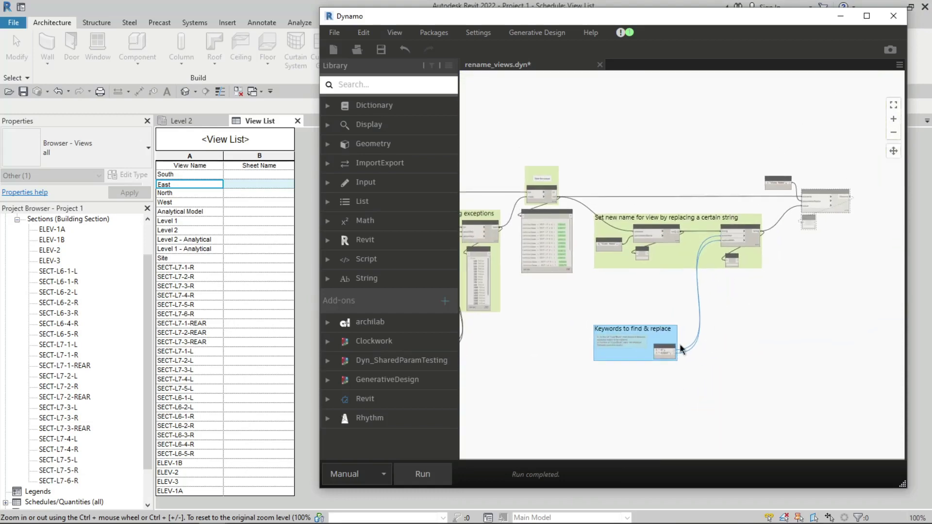
- Commit the keywords and check the String.Replace Watch shows names like SECT-L7-1-RIGHT
click(437, 469)
scroll(683, 302, up, 3)
scroll(692, 302, up, 3)
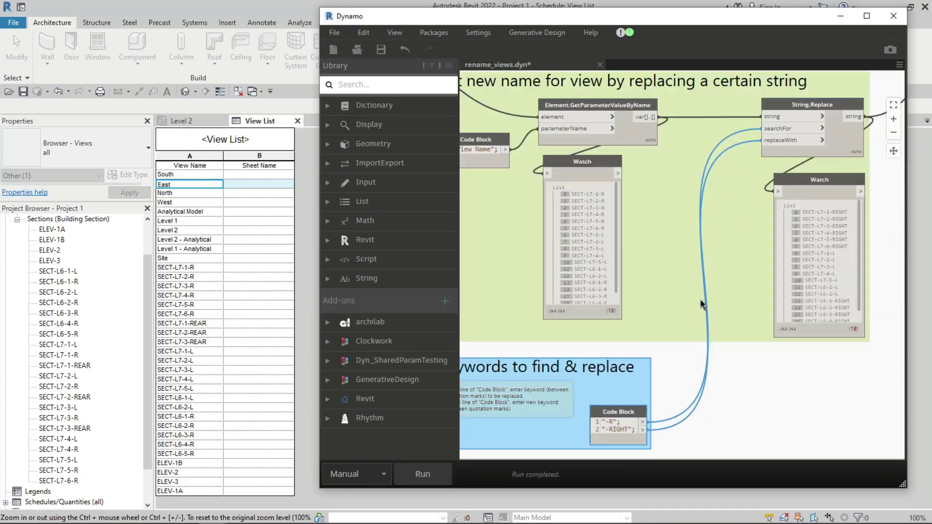
scroll(700, 300, up, 2)
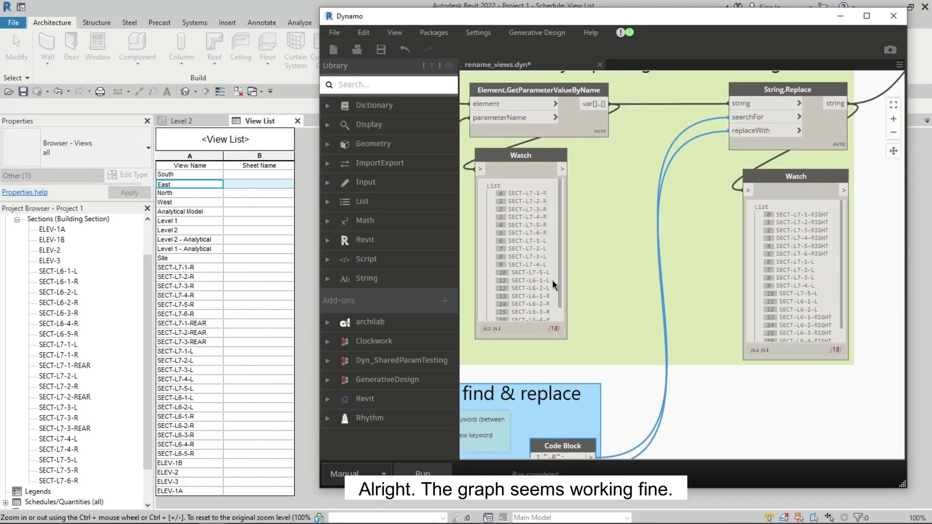
scroll(554, 282, down, 2)
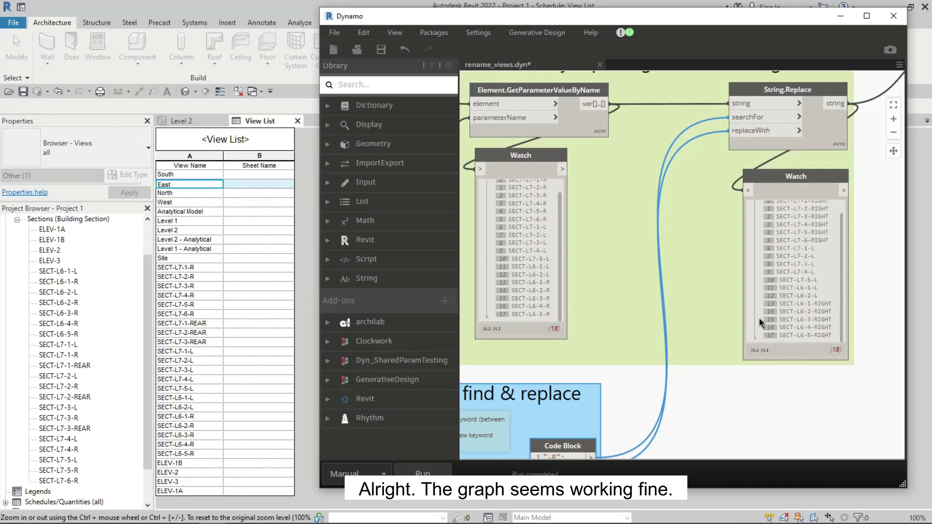
scroll(742, 325, down, 3)
- Unfreeze the Element.SetParameterByName node that writes the view names
scroll(794, 241, up, 2)
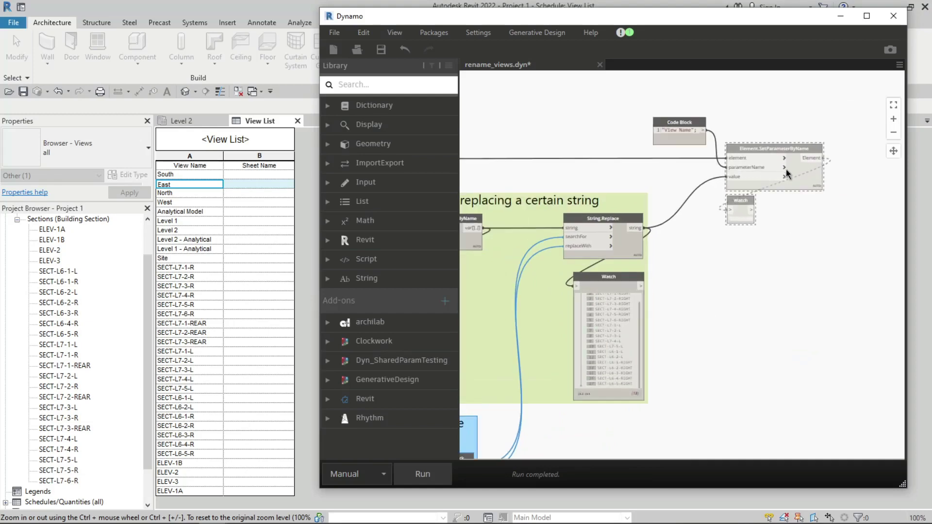
click(782, 149)
right_click(784, 149)
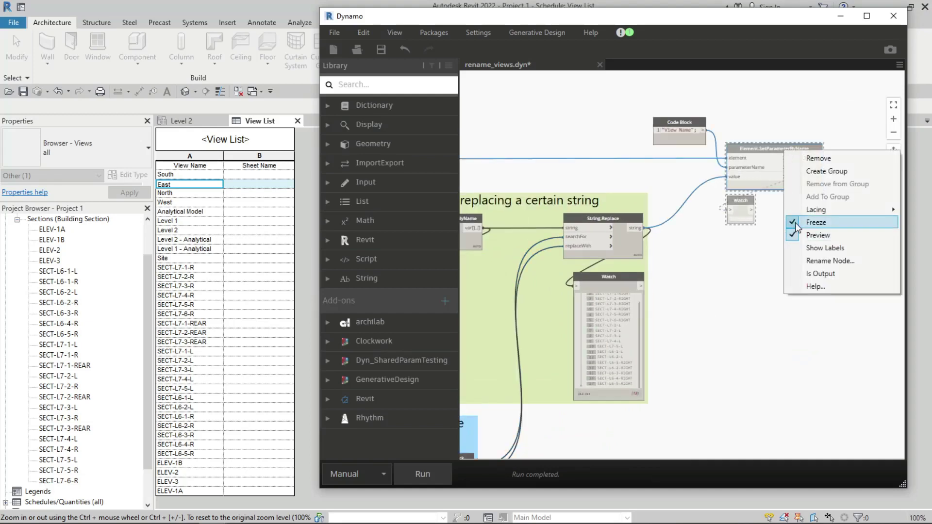
click(797, 228)
scroll(774, 264, up, 1)
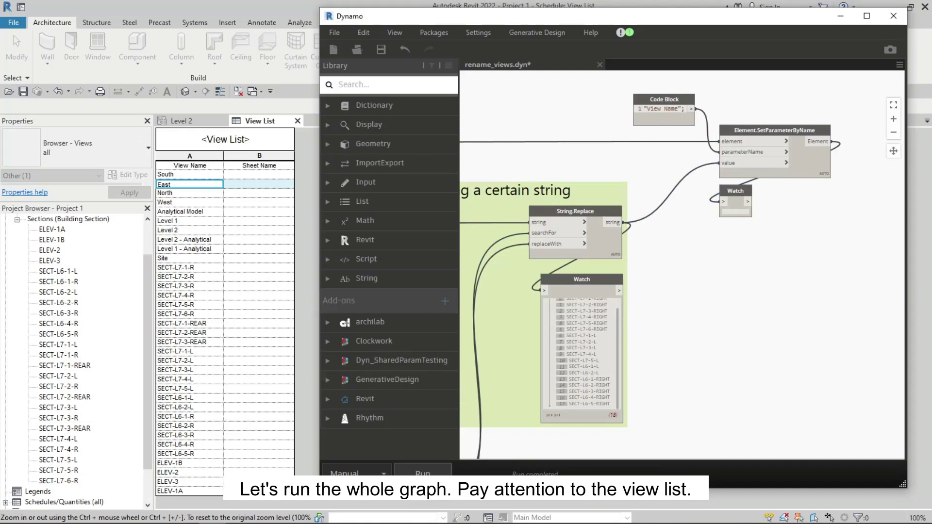
- Run the graph to rename the section views, then zoom out to the whole graph
click(422, 471)
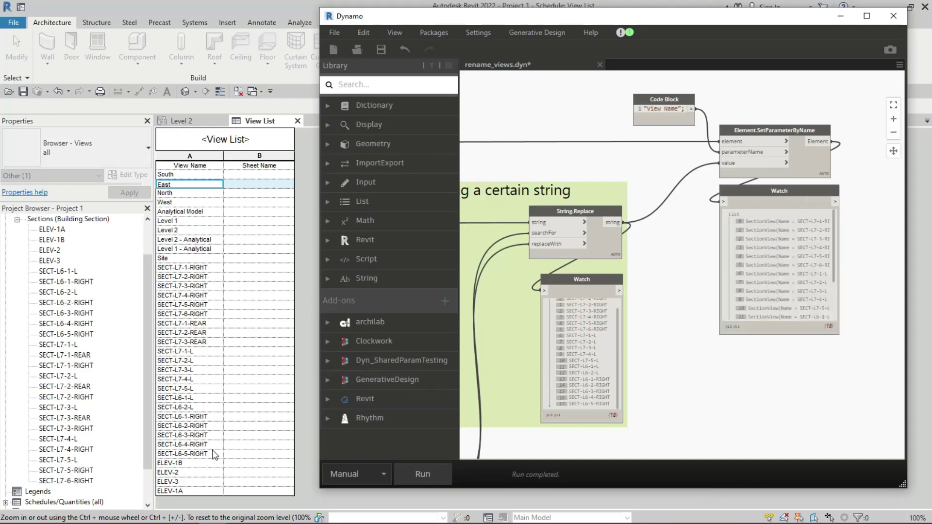
scroll(768, 423, down, 5)
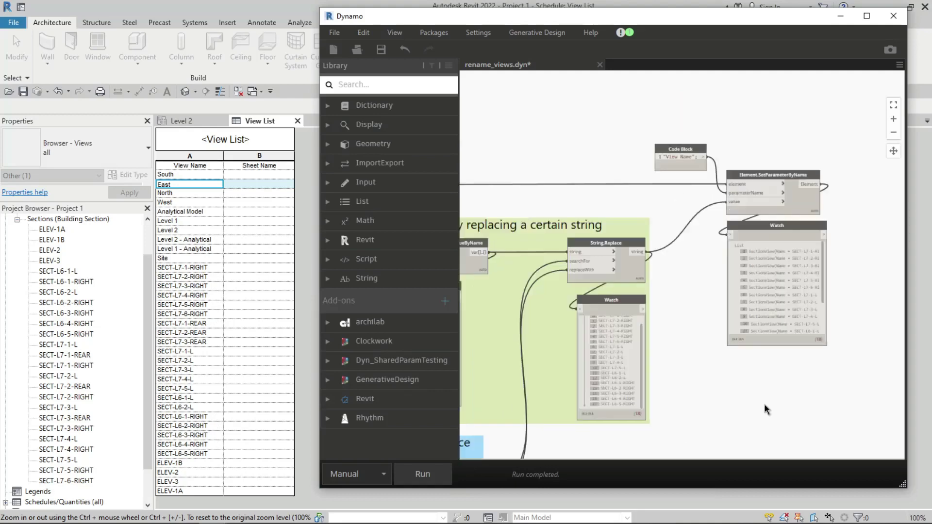
scroll(764, 408, down, 5)
scroll(762, 398, down, 2)
scroll(706, 167, down, 3)
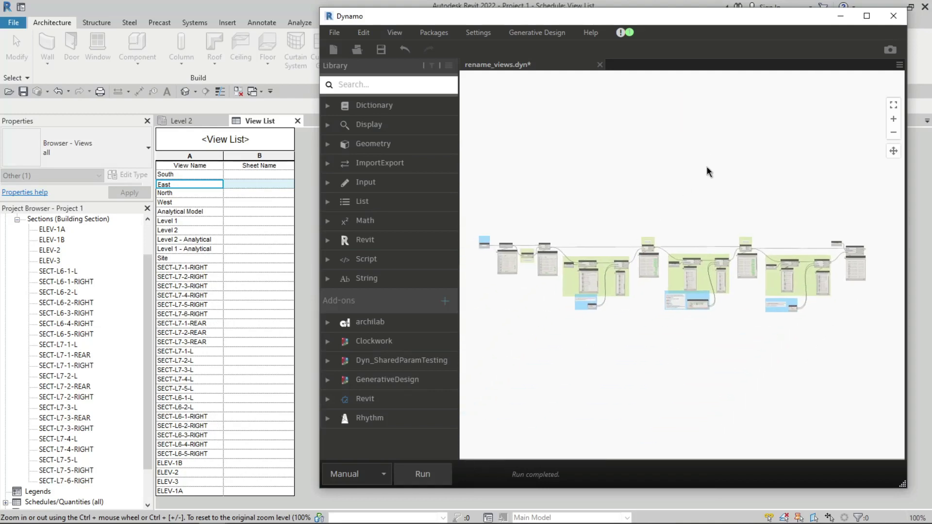